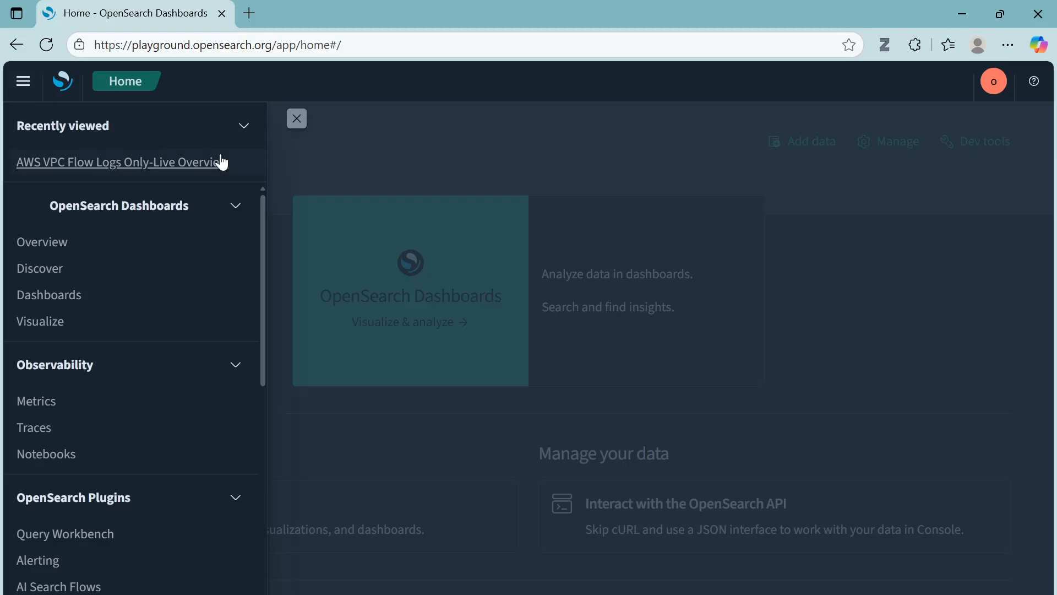
Open Query Workbench from the OpenSearch Plugins section.
{"action": "left_click_drag", "start_coordinate": [266, 250], "coordinate": [265, 304]}
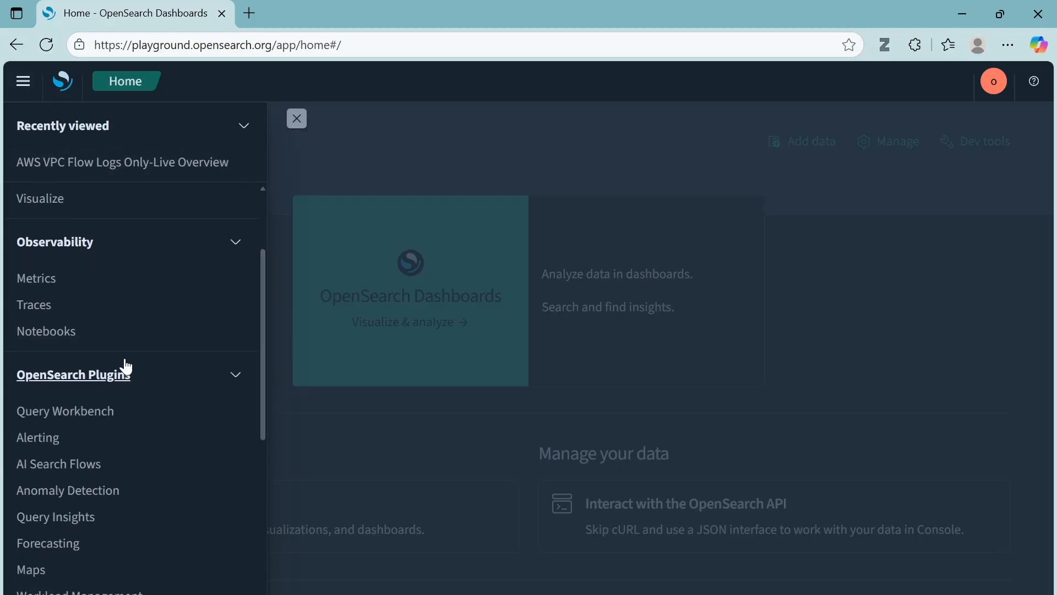
{"action": "left_click", "coordinate": [75, 413]}
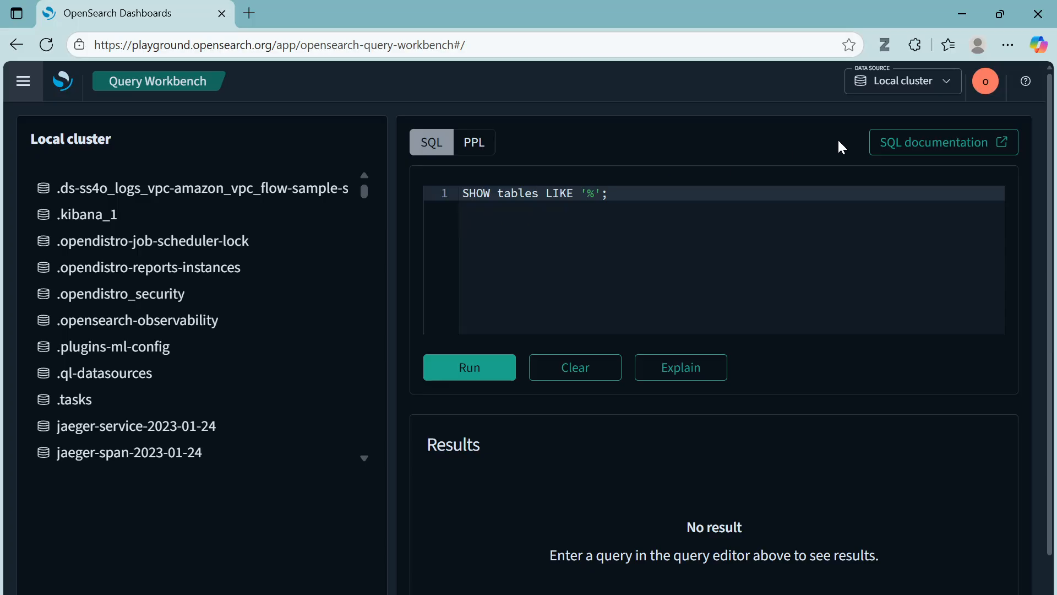
Open the SQL documentation, review its OpenSearch terminology mapping and REST API sections, and return to Query Workbench.
{"action": "left_click", "coordinate": [924, 155]}
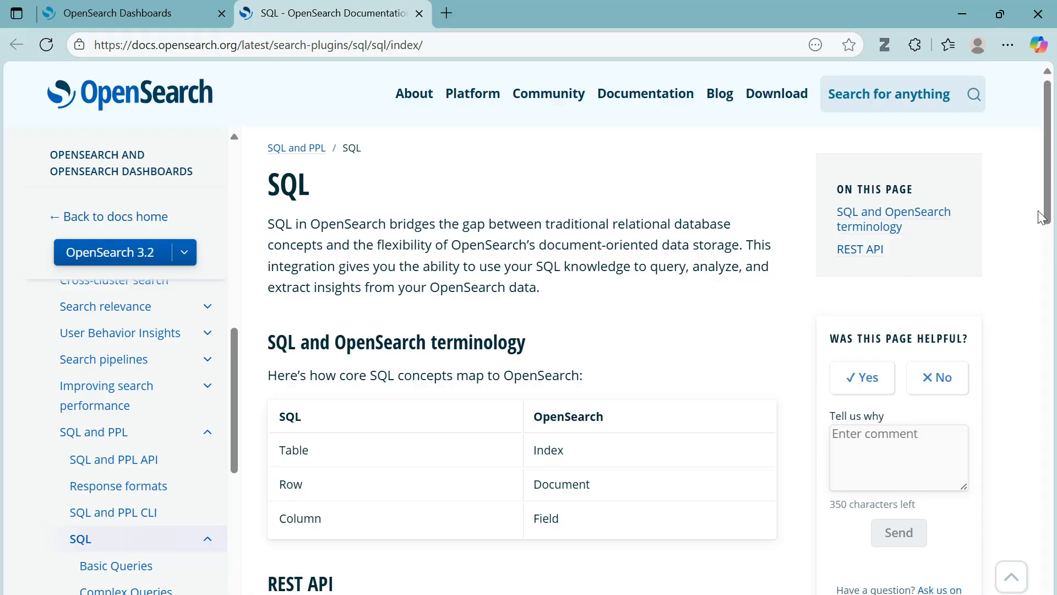
{"action": "left_click_drag", "start_coordinate": [1050, 218], "coordinate": [1049, 348]}
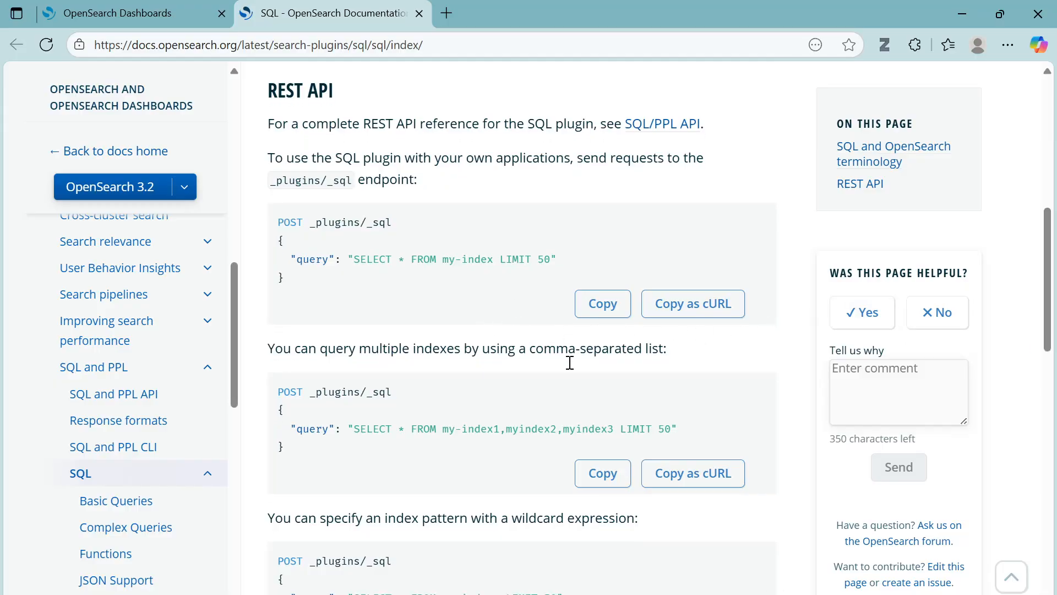
{"action": "left_click_drag", "start_coordinate": [1048, 344], "coordinate": [1006, 241]}
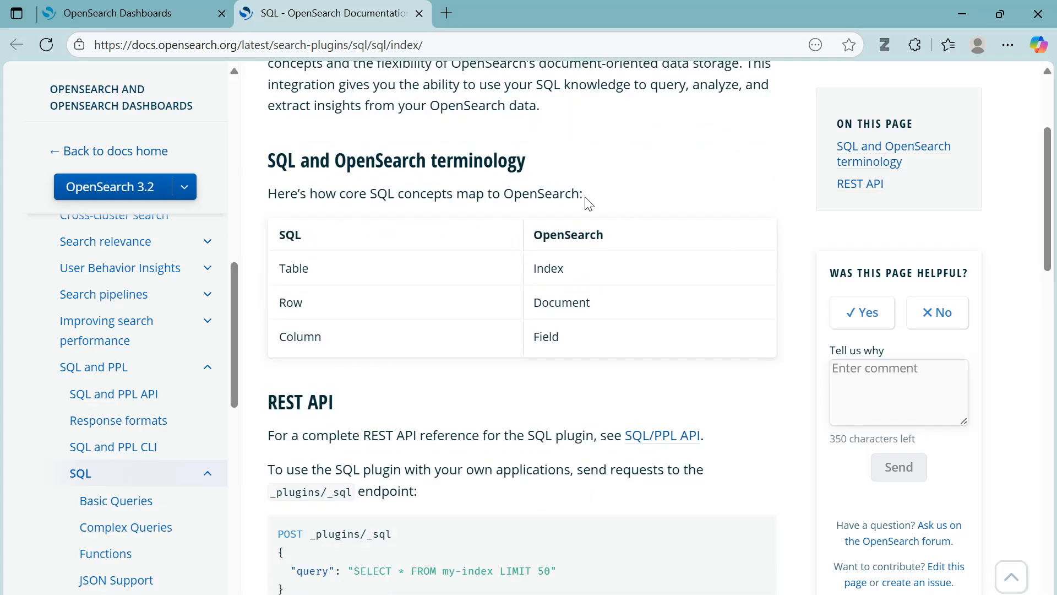
{"action": "left_click", "coordinate": [67, 8]}
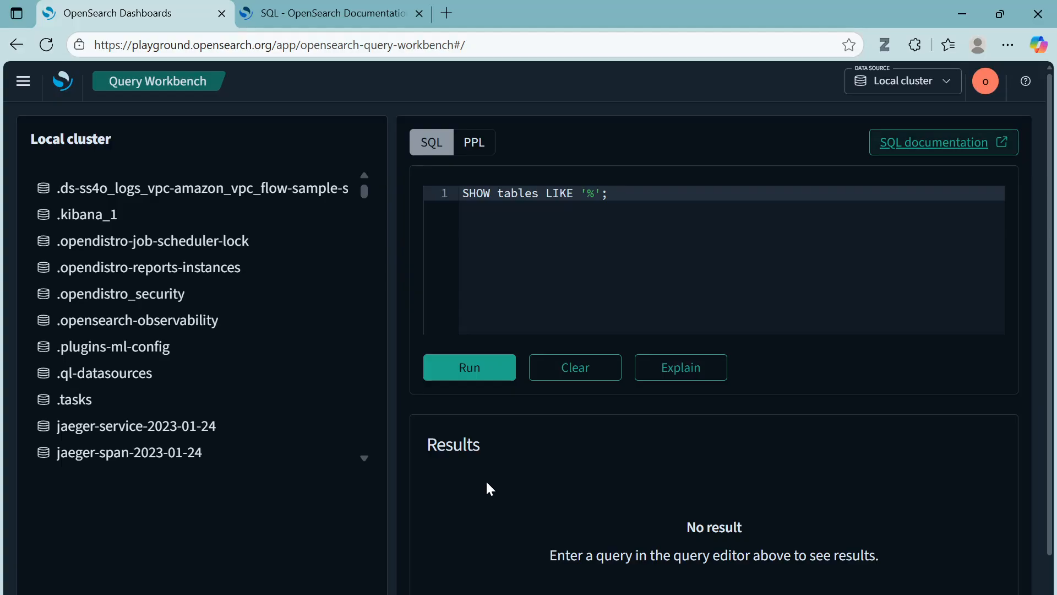
Replace the default query with SELECT FlightNum, Carrier, DestCountry, AvgTicketPrice FROM opensearch_dashboards_sample_data_flights LIMIT 5; run it and check the returned rows.
{"action": "left_click", "coordinate": [487, 277]}
{"action": "key", "text": "ctrl+a"}
{"action": "key", "text": "BackSpace"}
{"action": "type", "text": "SELECT FlightNum, Carrier, DestCountry, AvgTicketPrice FROM opensearch_dashboards_sample_data_flights LIMIT 5;"}
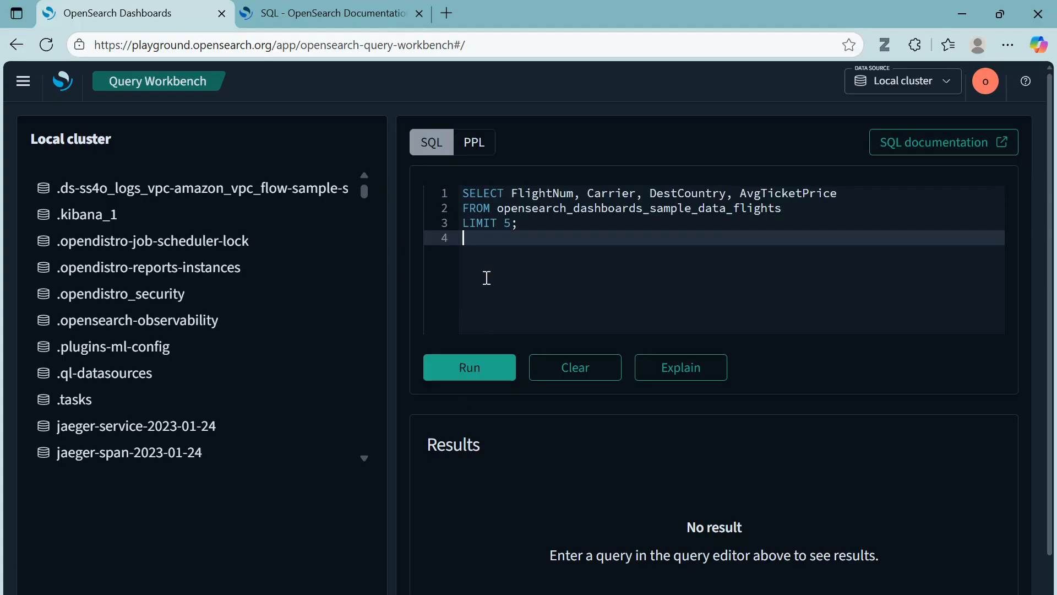
{"action": "left_click", "coordinate": [526, 224]}
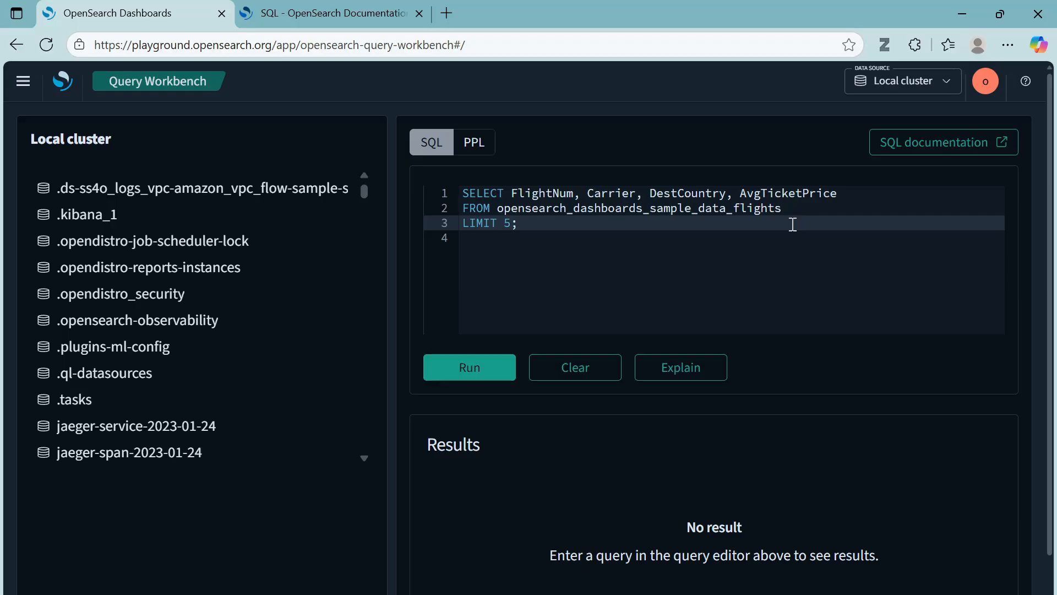
{"action": "left_click", "coordinate": [492, 379]}
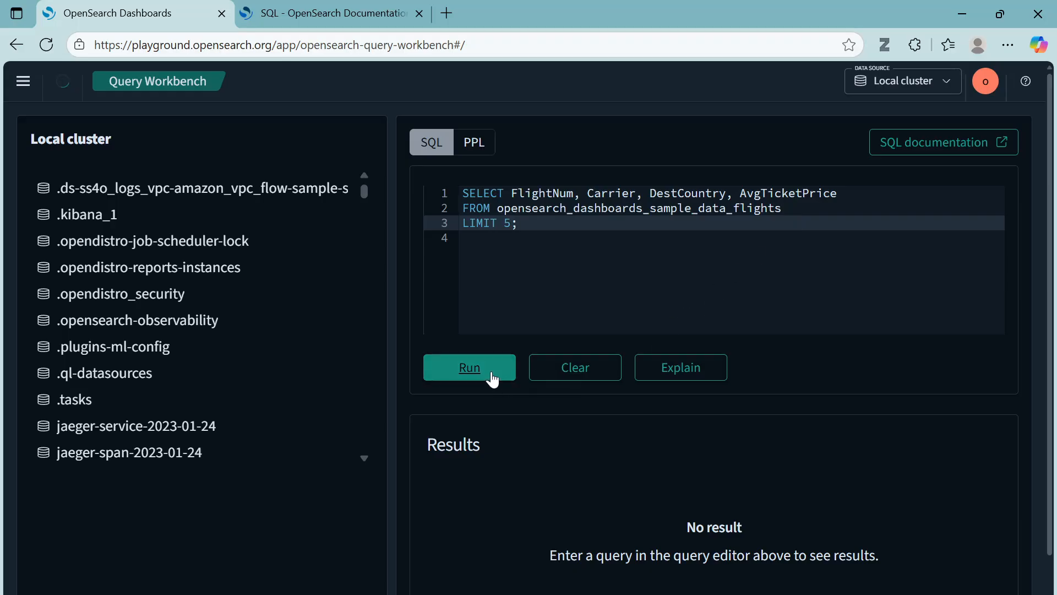
{"action": "left_click_drag", "start_coordinate": [1050, 358], "coordinate": [1050, 547]}
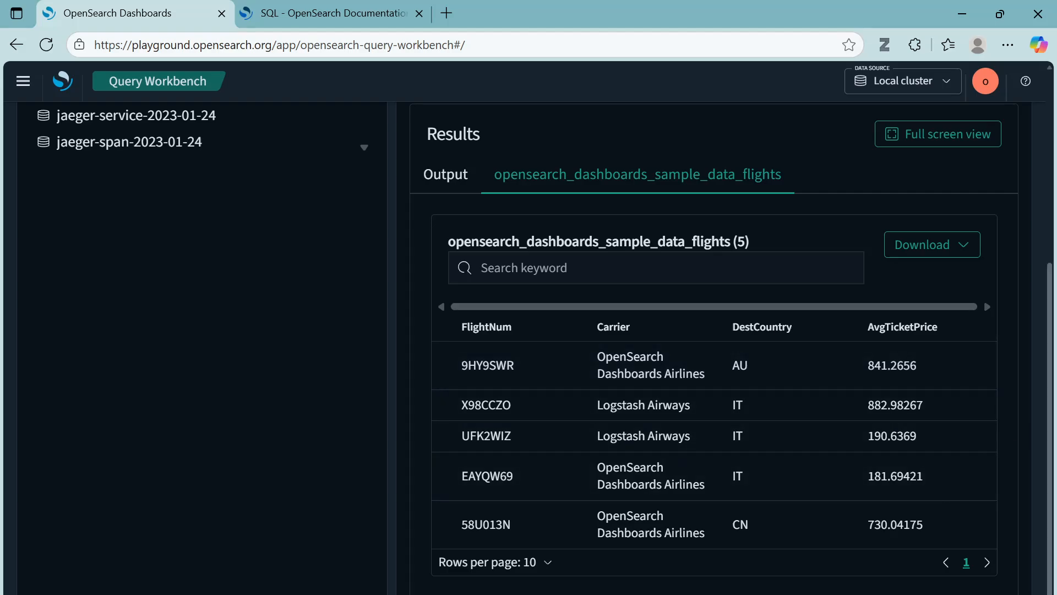
{"action": "left_click_drag", "start_coordinate": [1050, 435], "coordinate": [1034, 223]}
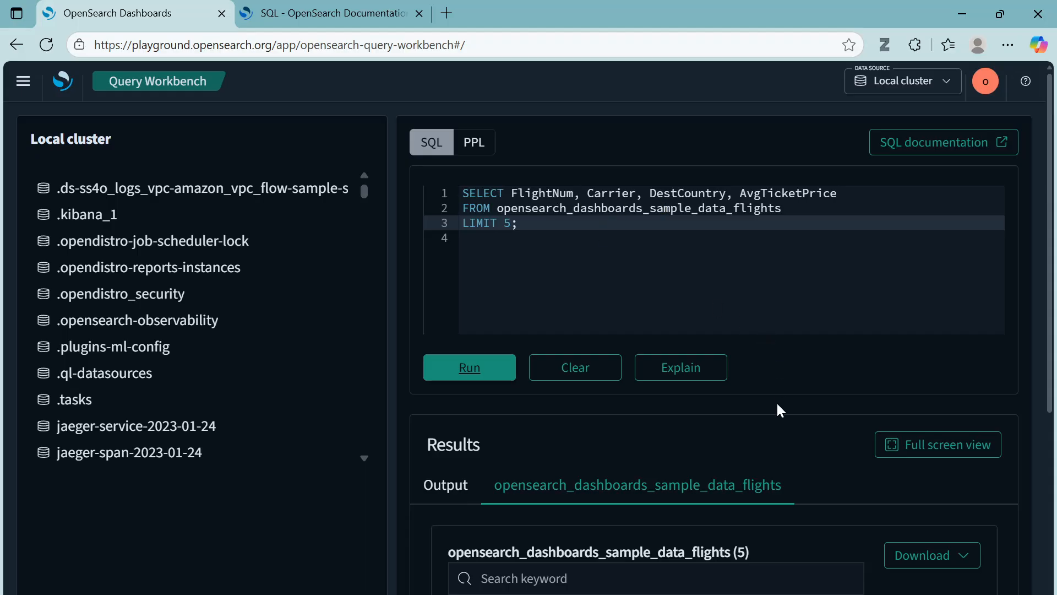
Look at the available download formats for the results, and view the query's Explain plan.
{"action": "left_click", "coordinate": [965, 564]}
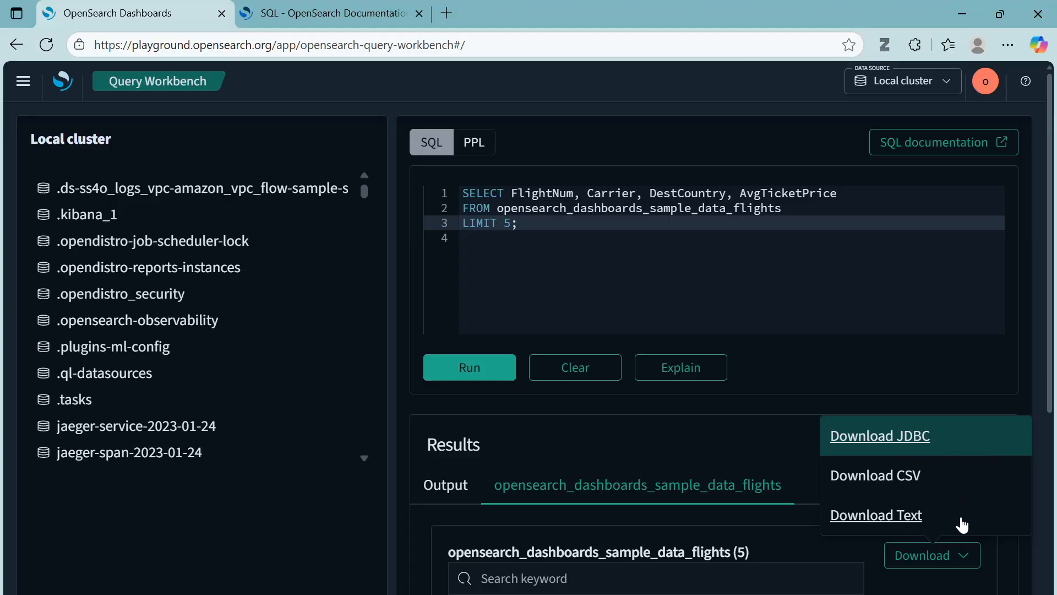
{"action": "left_click", "coordinate": [951, 351]}
{"action": "left_click", "coordinate": [696, 376]}
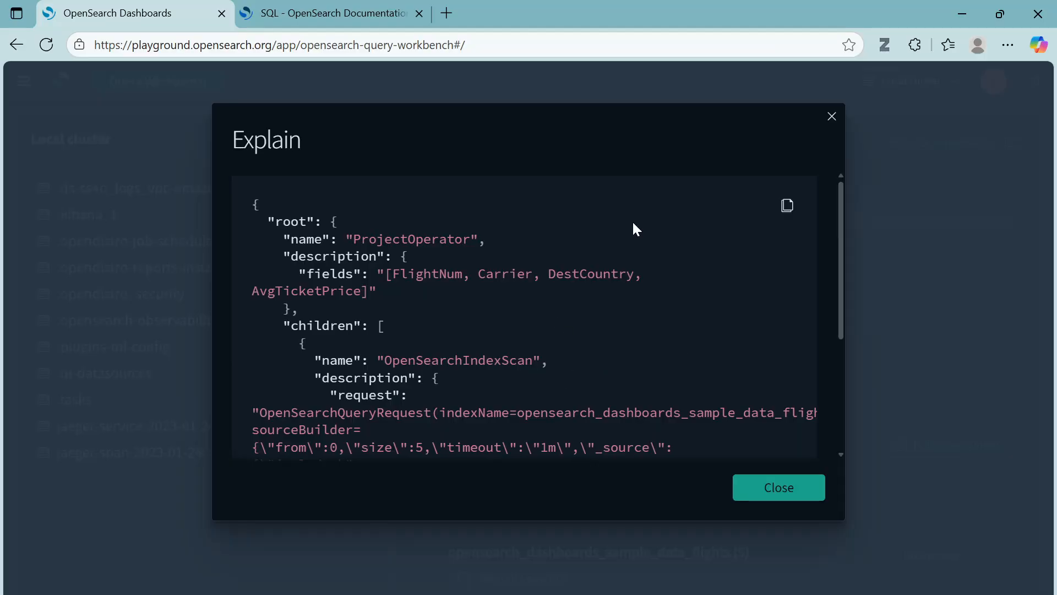
{"action": "left_click", "coordinate": [832, 117]}
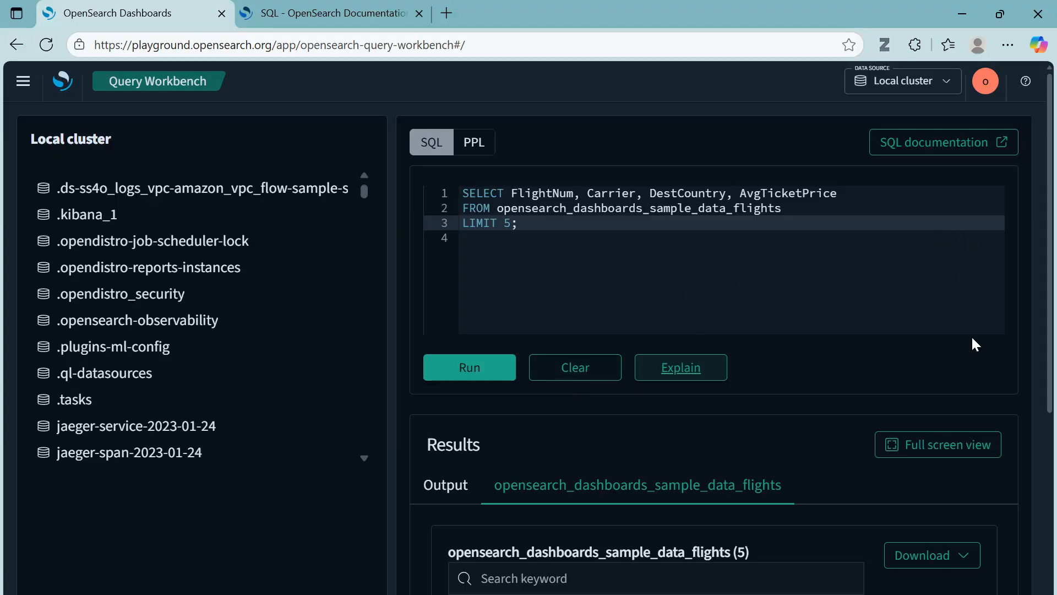
Check the query's execution status in the output, and review the flights result table again.
{"action": "scroll", "coordinate": [1024, 361], "scroll_direction": "down", "scroll_amount": 3}
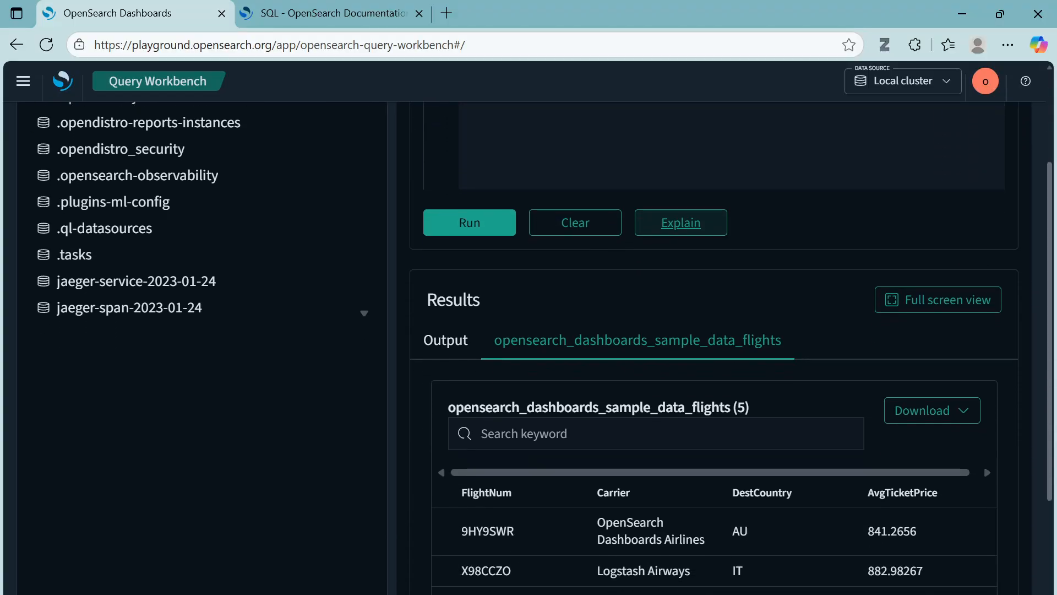
{"action": "left_click", "coordinate": [446, 348]}
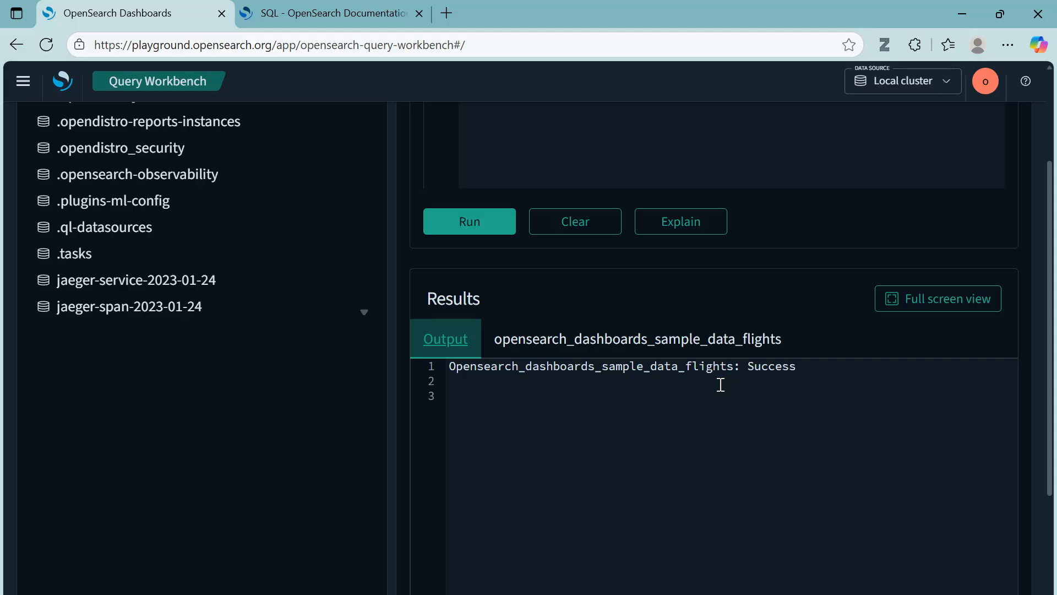
{"action": "left_click", "coordinate": [620, 352]}
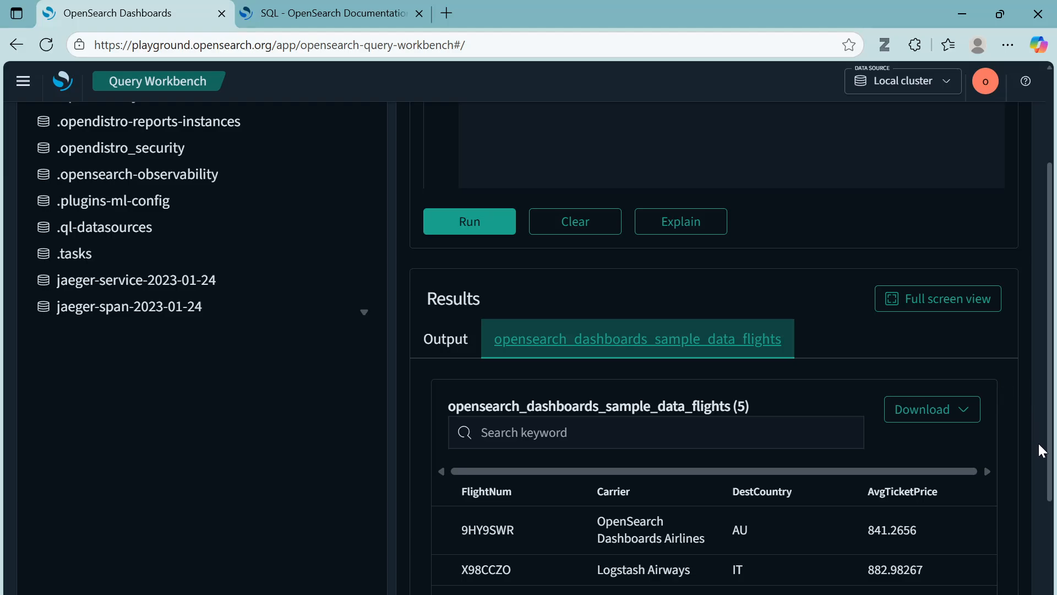
{"action": "scroll", "coordinate": [1045, 448], "scroll_direction": "down", "scroll_amount": 3}
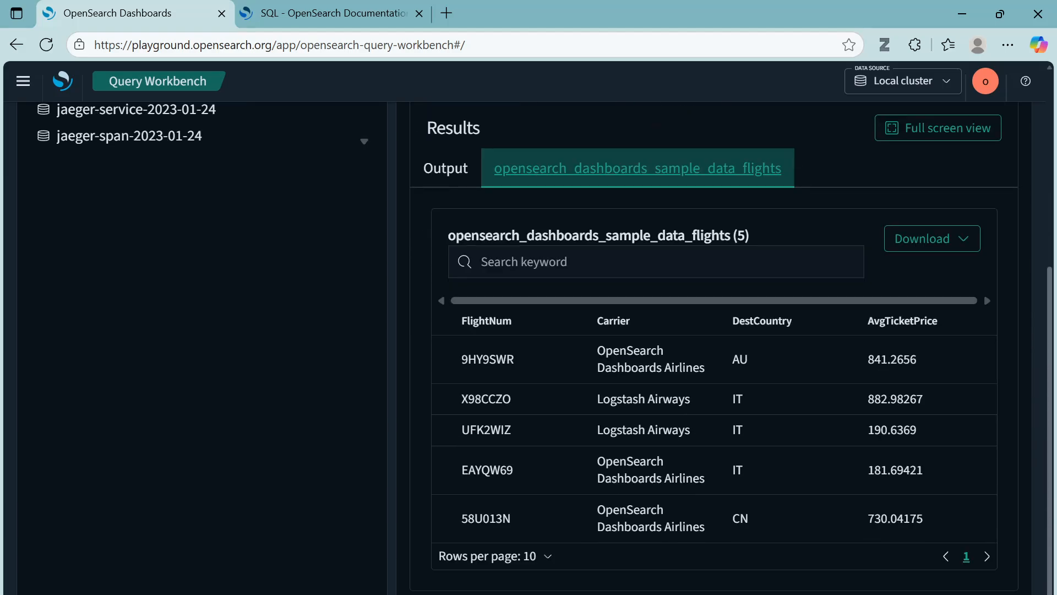
{"action": "scroll", "coordinate": [1047, 321], "scroll_direction": "up", "scroll_amount": 5}
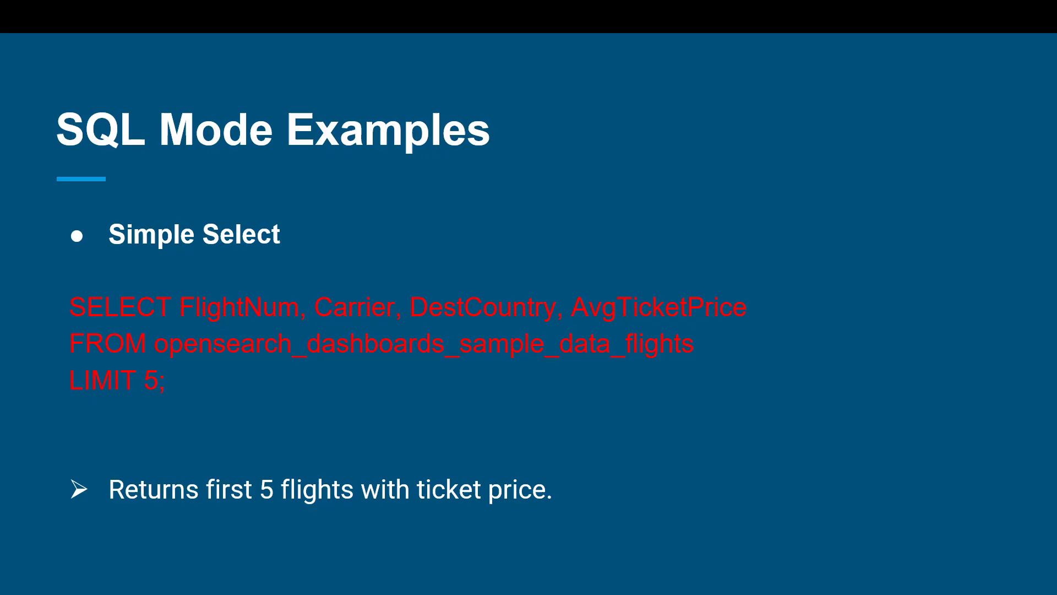
{"action": "key", "text": "Right"}
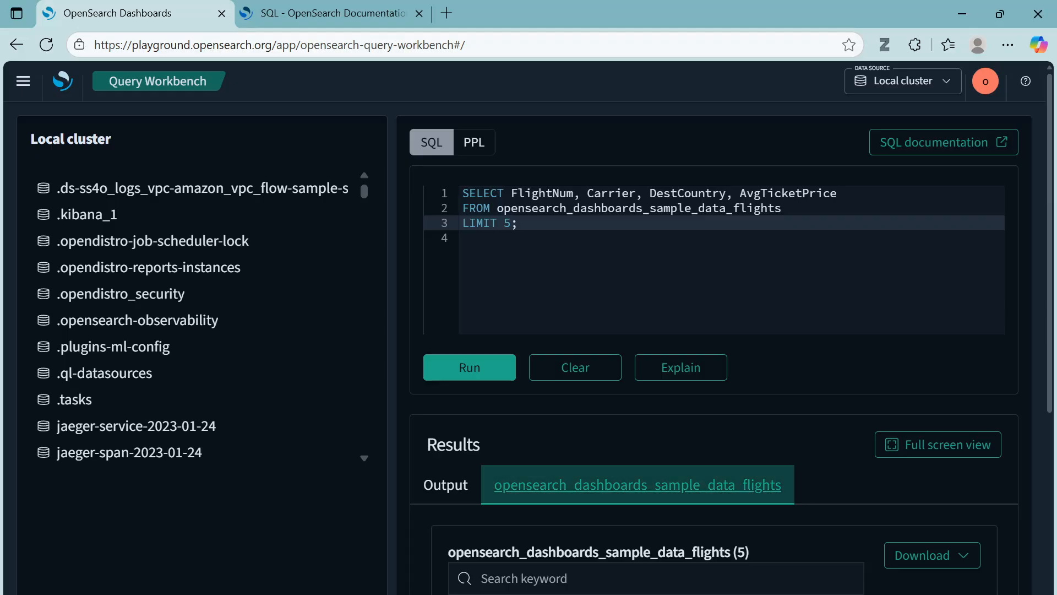
Replace the query with SELECT FlightNum, Carrier, DestCountry, AvgTicketPrice FROM opensearch_dashboards_sample_data_flights WHERE DestCountry = 'US' AND AvgTicketPrice > 500 LIMIT 10; and run it.
{"action": "left_click", "coordinate": [609, 328]}
{"action": "left_click", "coordinate": [588, 370]}
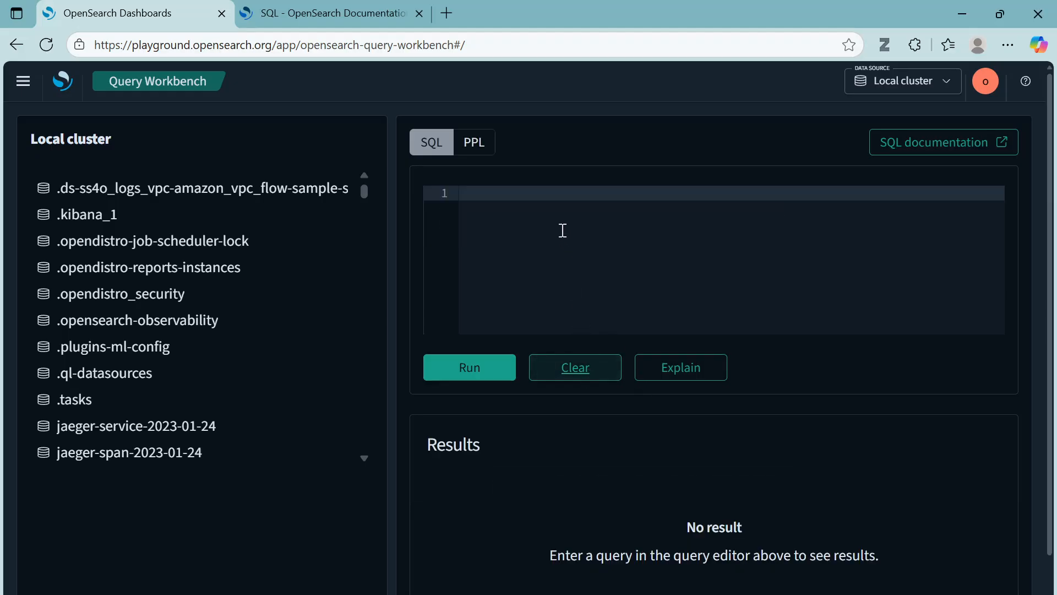
{"action": "type", "text": "SELECT FlightNum, Carrier, DestCountry, AvgTicketPrice FROM opensearch_dashboards_sample_data_flights WHERE DestCountry = 'US' AND AvgTicketPrice > 500 LIMIT 10;"}
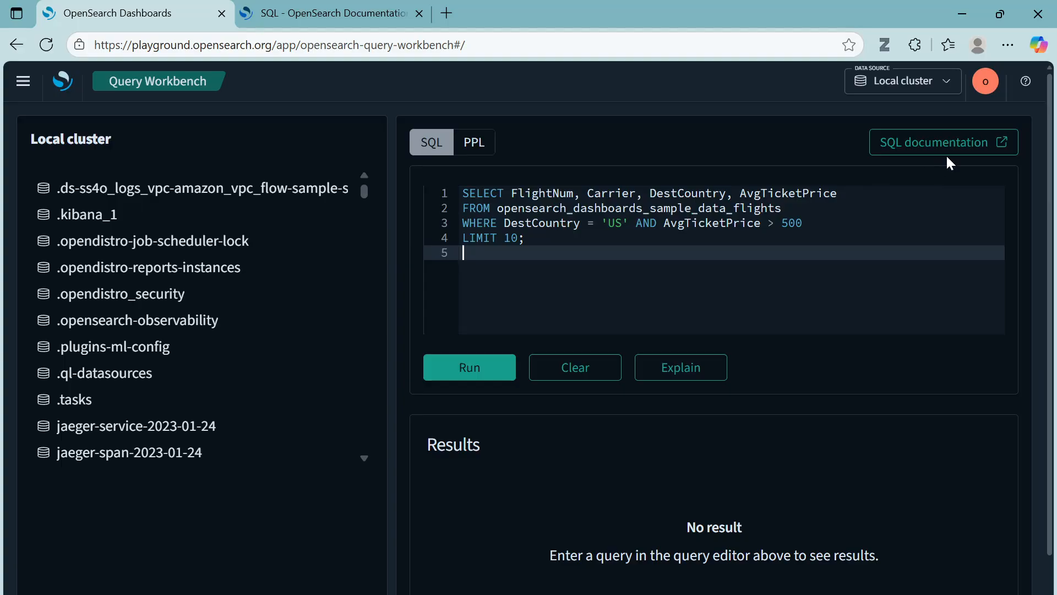
{"action": "left_click", "coordinate": [497, 375]}
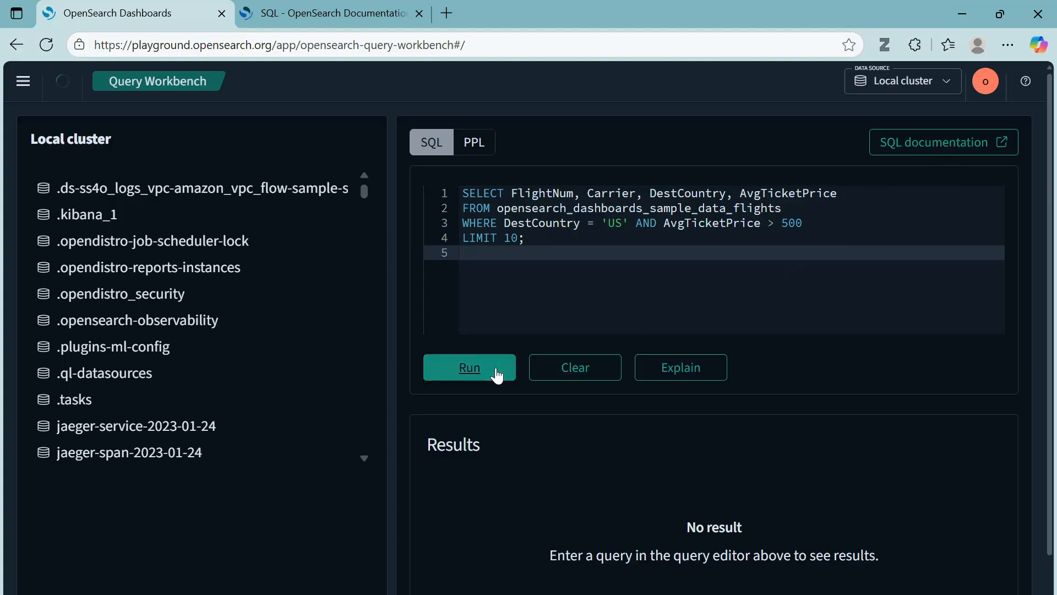
{"action": "left_click", "coordinate": [534, 237]}
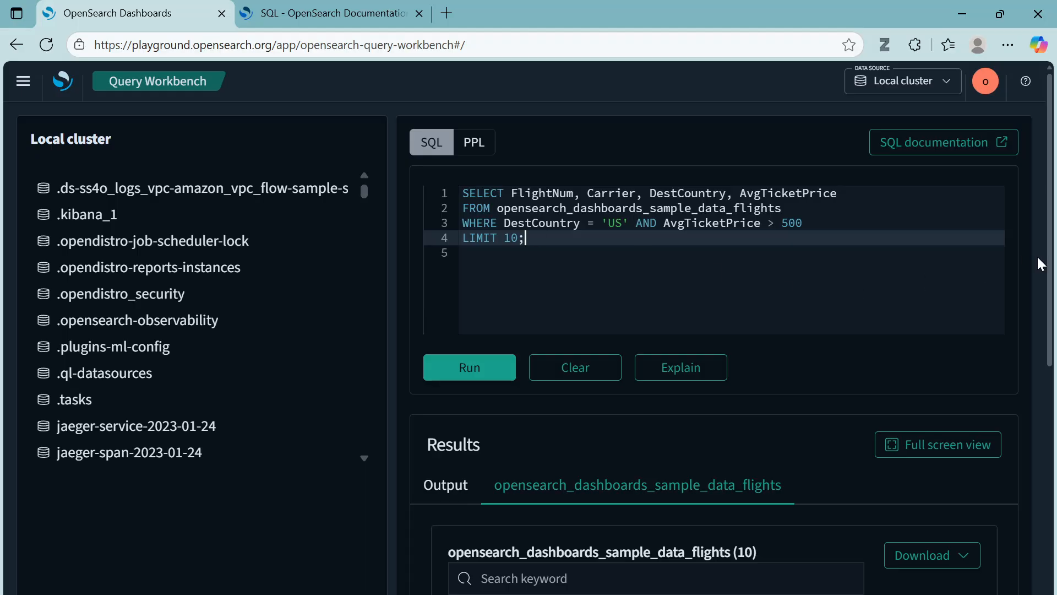
{"action": "scroll", "coordinate": [1040, 264], "scroll_direction": "down", "scroll_amount": 6}
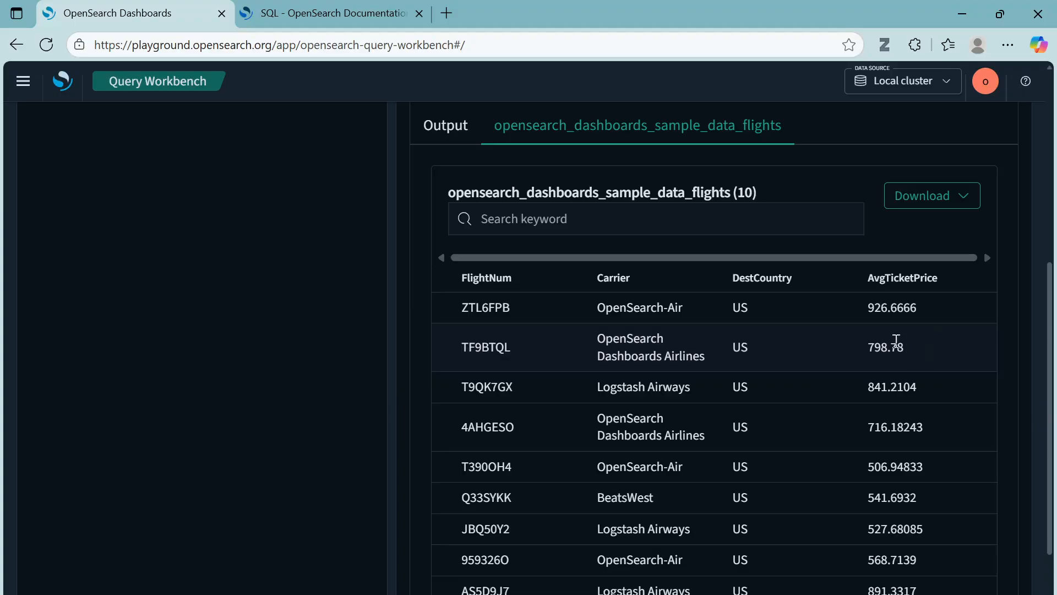
{"action": "left_click_drag", "start_coordinate": [1050, 500], "coordinate": [1039, 388]}
{"action": "scroll", "coordinate": [1040, 393], "scroll_direction": "up", "scroll_amount": 3}
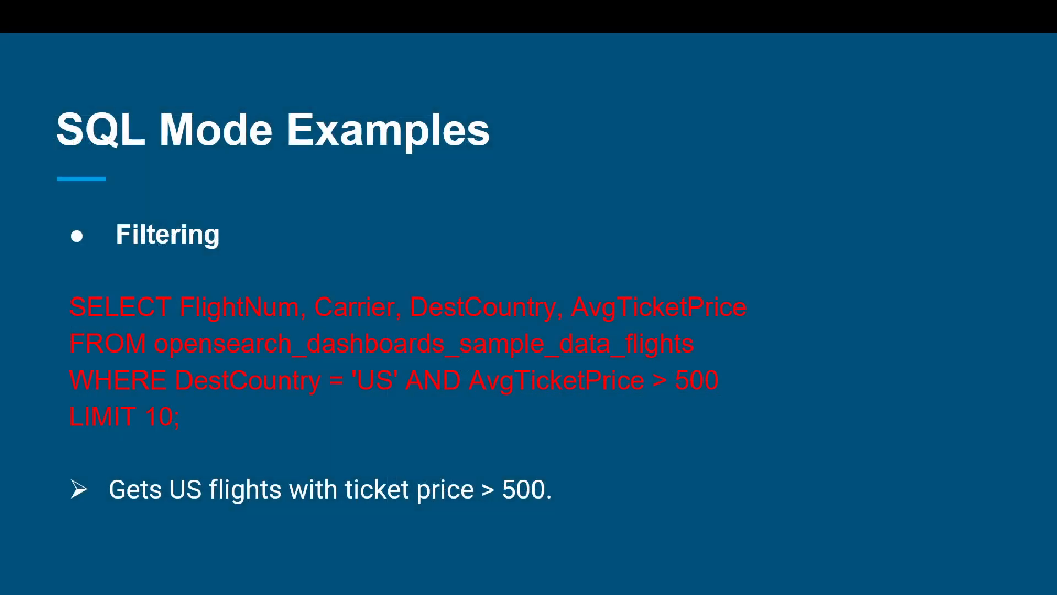
{"action": "left_click", "coordinate": [750, 592]}
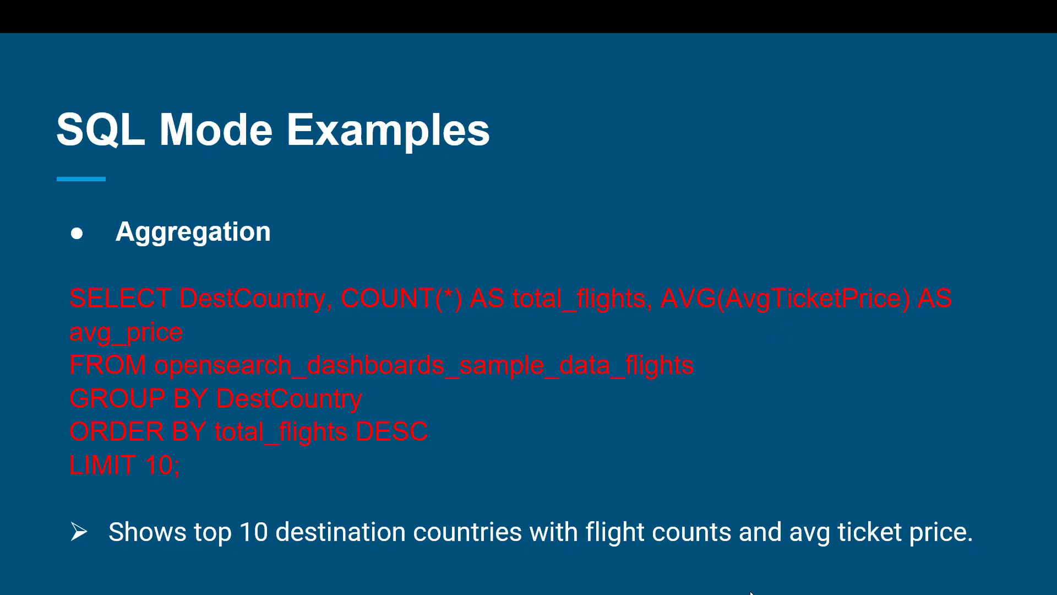
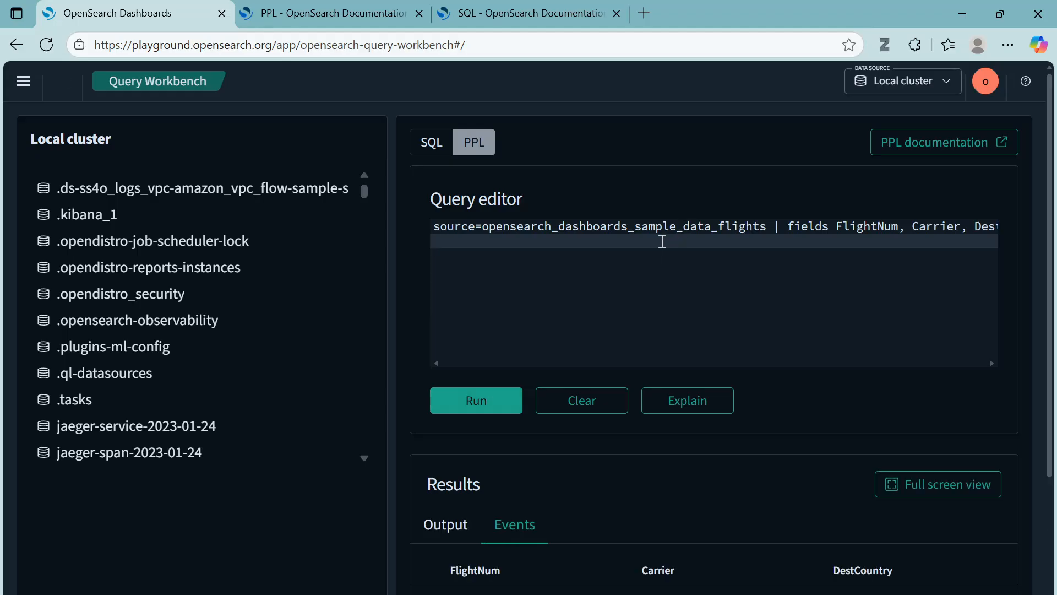
Review the FlightNum, Carrier and DestCountry events returned by the PPL flights query.
{"action": "scroll", "coordinate": [1048, 332], "scroll_direction": "down", "scroll_amount": 3}
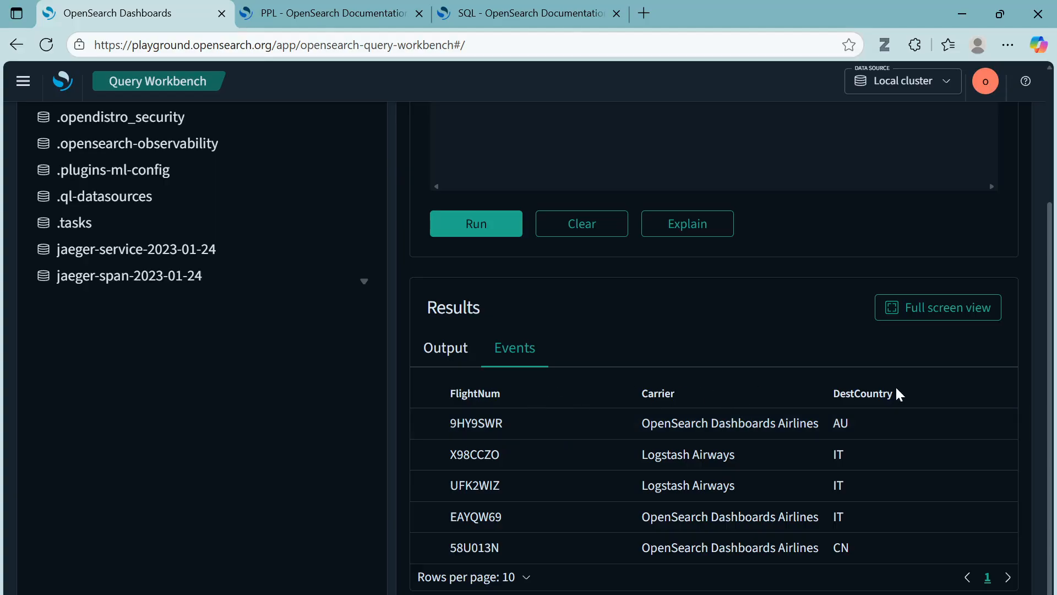
{"action": "left_click", "coordinate": [633, 587]}
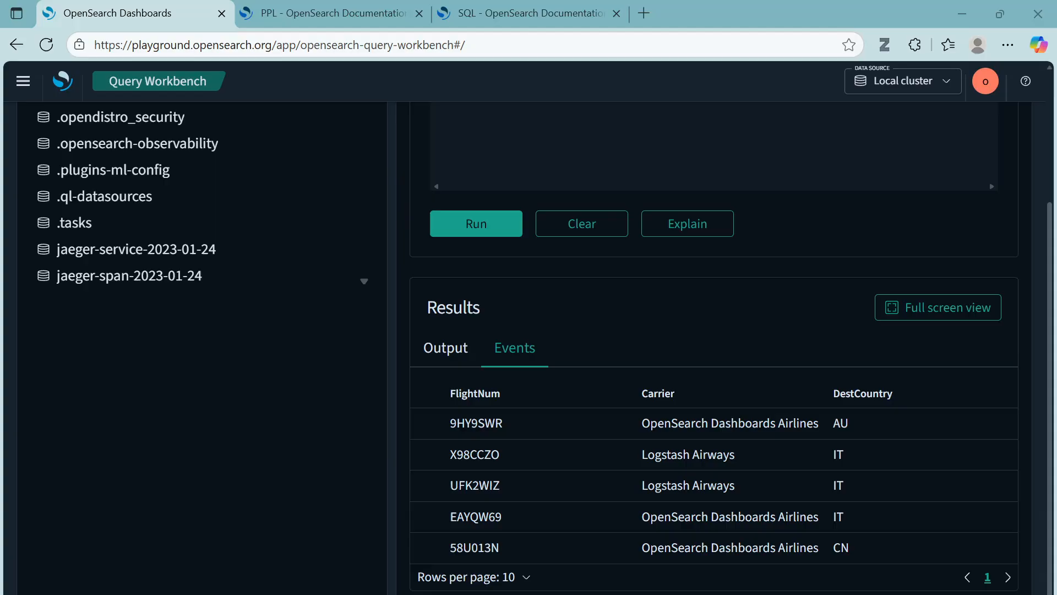
{"action": "left_click", "coordinate": [295, 441]}
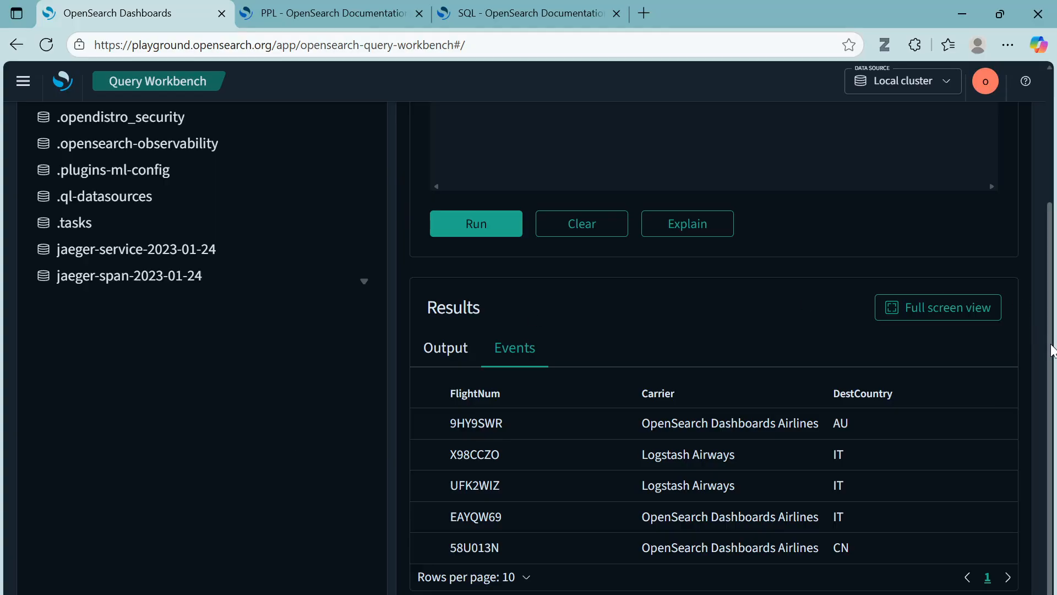
Replace the PPL query with source=opensearch_dashboards_sample_data_flights | where DestCountry="US" and AvgTicketPrice > 500 | fields FlightNum, Carrier, AvgTicketPrice | head 10 and run it.
{"action": "left_click_drag", "start_coordinate": [1051, 344], "coordinate": [1044, 153]}
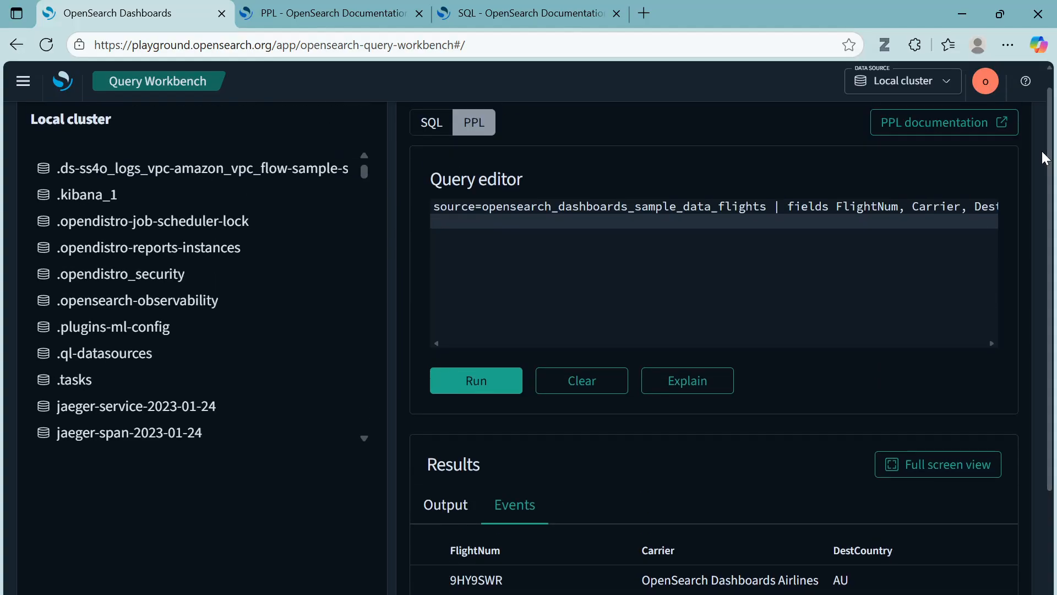
{"action": "left_click", "coordinate": [603, 389]}
{"action": "left_click", "coordinate": [562, 321]}
{"action": "type", "text": "source=opensearch_dashboards_sample_data_flights | where DestCountry=\"US\" and AvgTicketPrice > 500 | fields FlightNum, Carrier, AvgTicketPrice | head 10"}
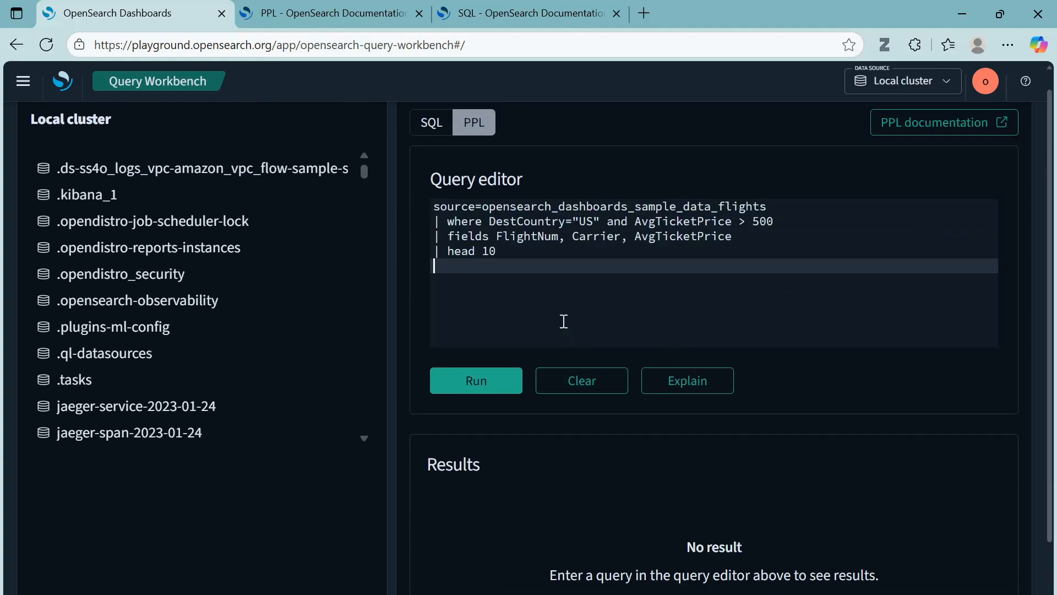
{"action": "left_click", "coordinate": [510, 388]}
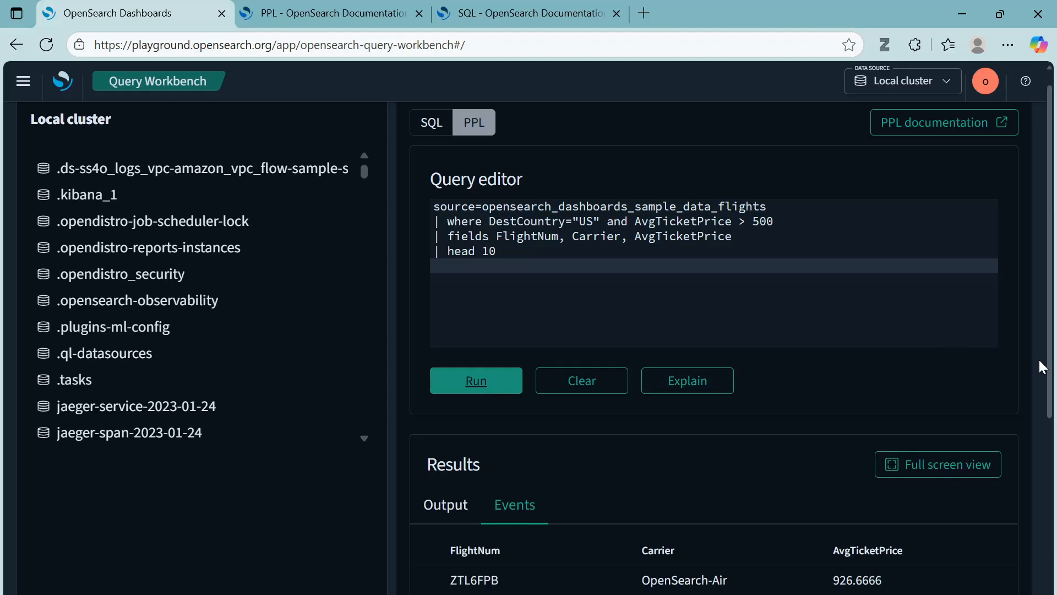
{"action": "scroll", "coordinate": [1043, 368], "scroll_direction": "down", "scroll_amount": 2}
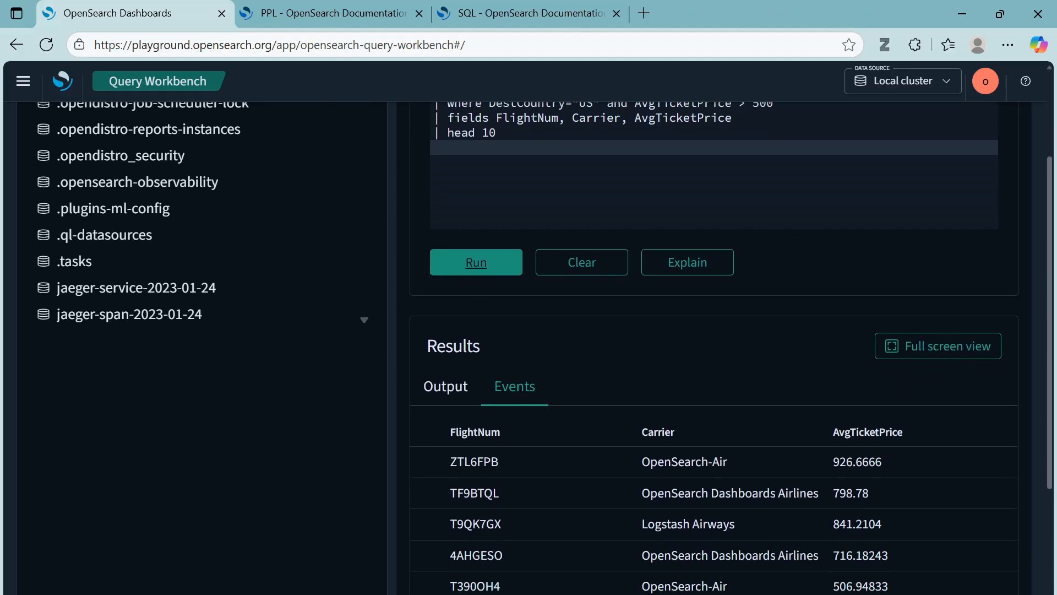
Add DestCountry to the fields of the filtered PPL flights query, run it, and look over the returned events.
{"action": "scroll", "coordinate": [716, 347], "scroll_direction": "down", "scroll_amount": 3}
{"action": "scroll", "coordinate": [715, 347], "scroll_direction": "up", "scroll_amount": 5}
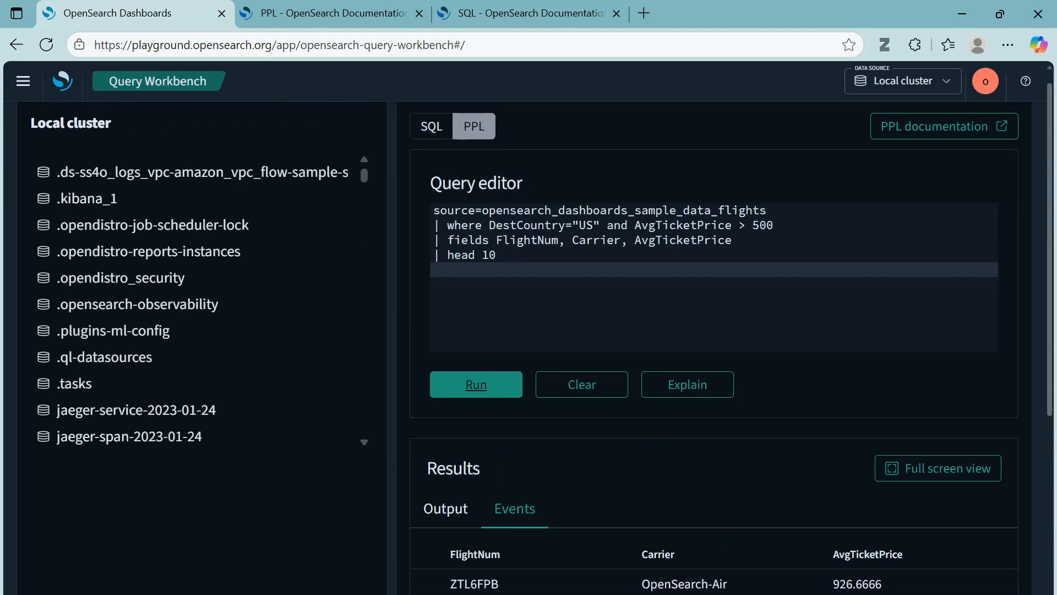
{"action": "left_click_drag", "start_coordinate": [1053, 377], "coordinate": [1053, 393]}
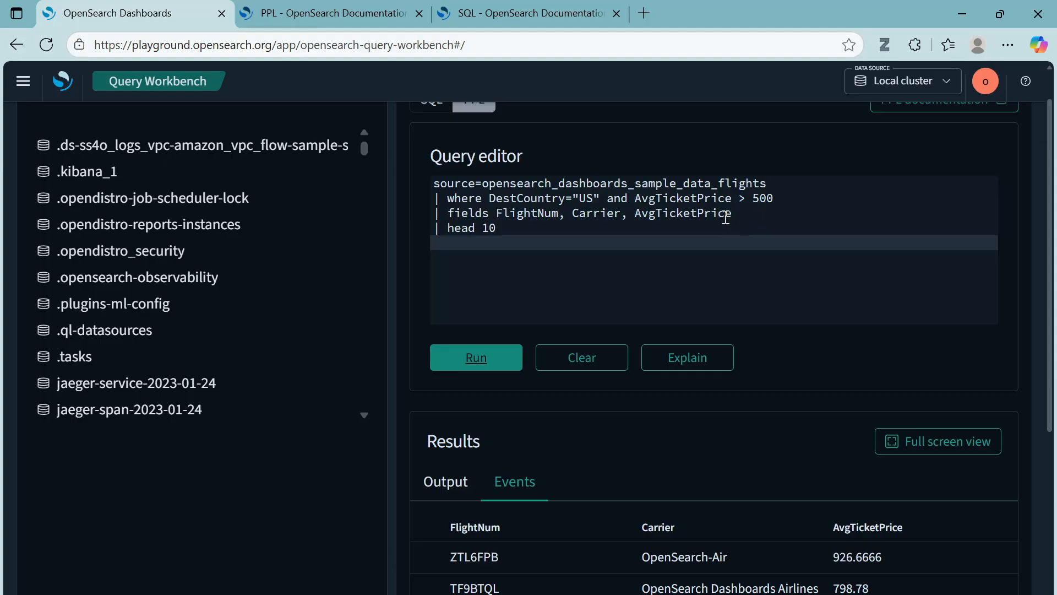
{"action": "left_click", "coordinate": [517, 194]}
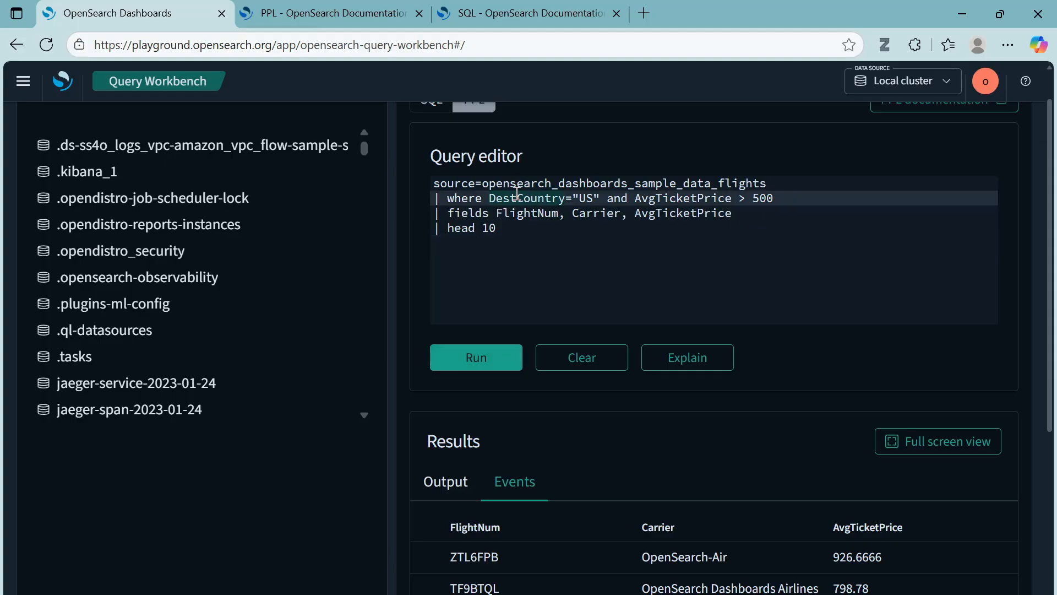
{"action": "left_click", "coordinate": [753, 218]}
{"action": "type", "text": ",DestCountry"}
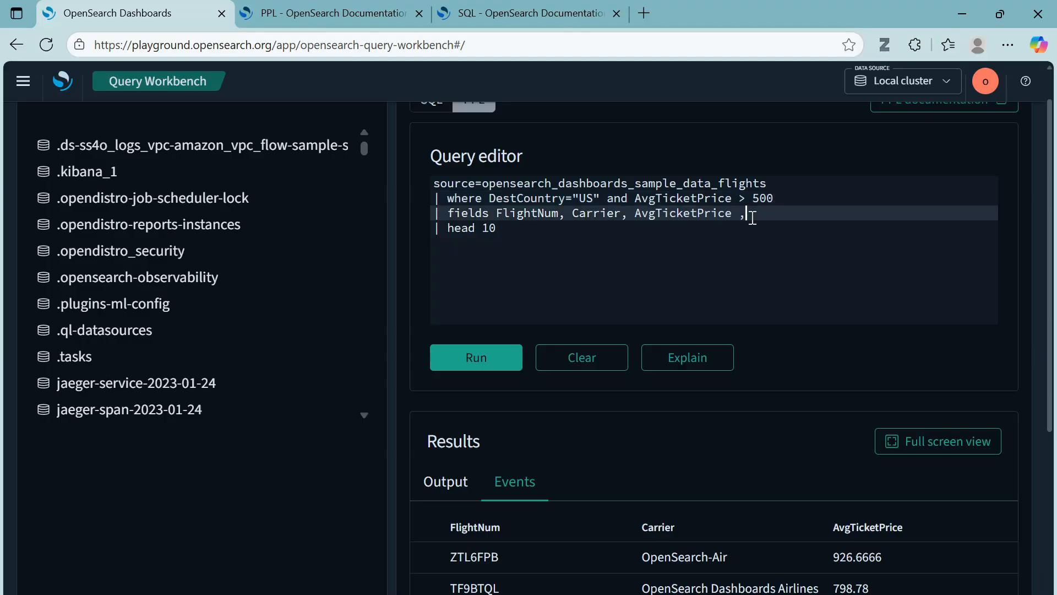
{"action": "left_click", "coordinate": [484, 368]}
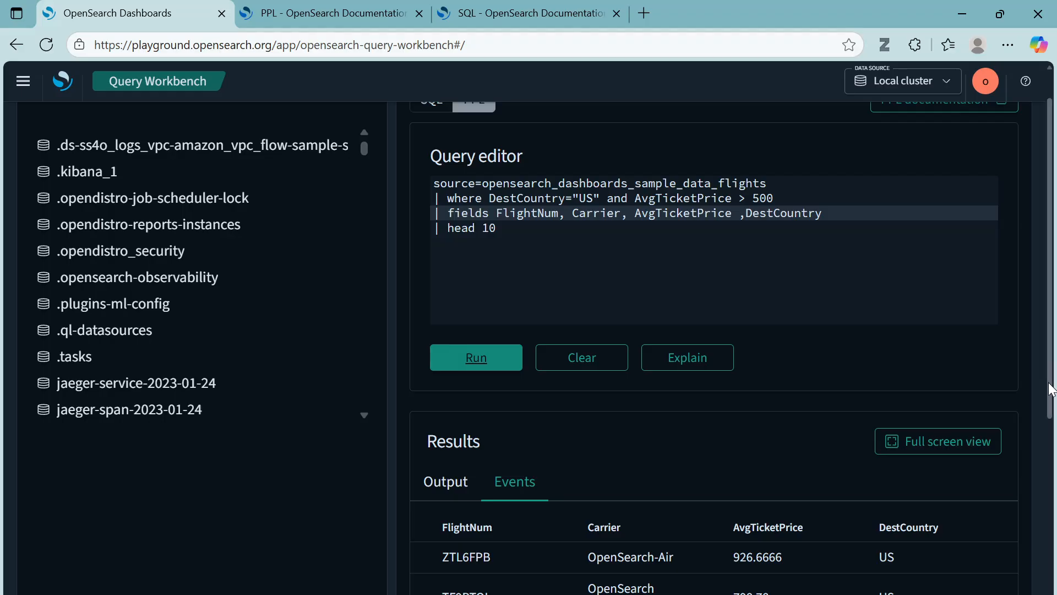
{"action": "scroll", "coordinate": [1049, 387], "scroll_direction": "down", "scroll_amount": 5}
{"action": "scroll", "coordinate": [1049, 387], "scroll_direction": "up", "scroll_amount": 5}
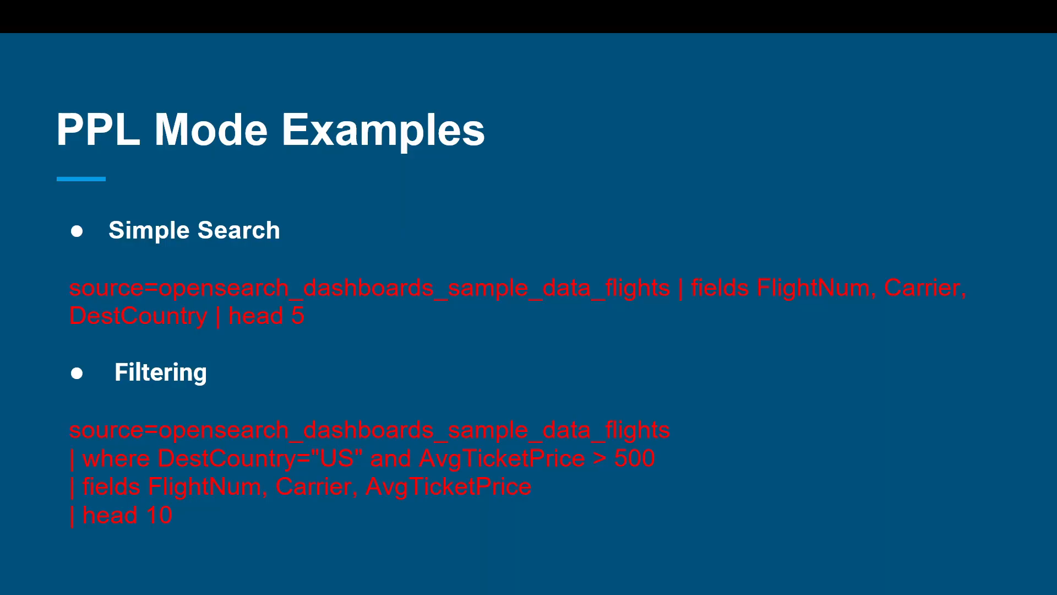
{"action": "key", "text": "Right"}
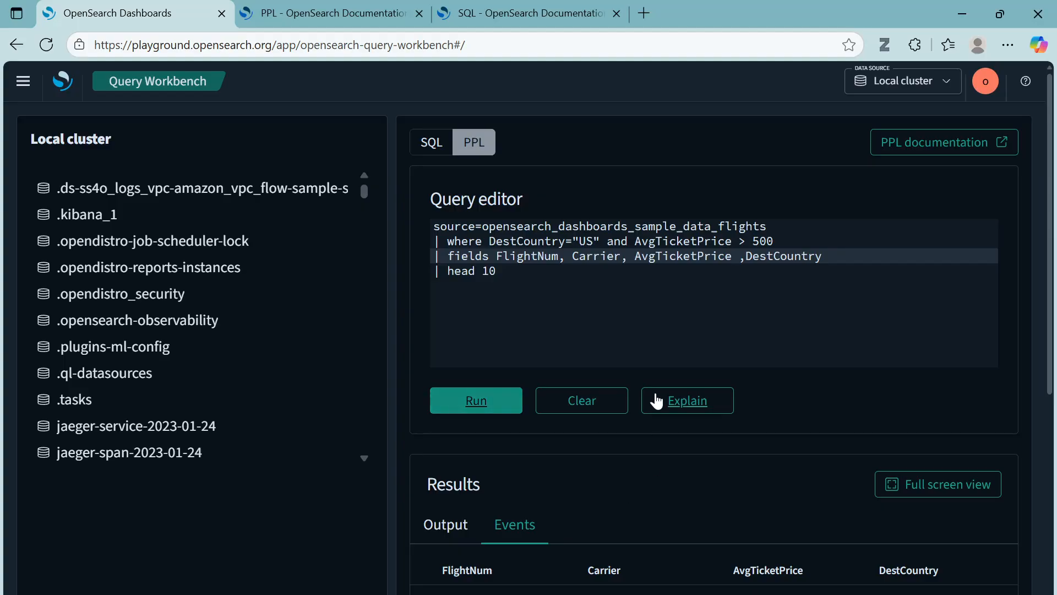
Replace the PPL query with source=opensearch_dashboards_sample_data_flights | stats count() as total_flights, avg(AvgTicketPrice) as avg_price by DestCountry | sort - total_flights | head 10 and run it.
{"action": "left_click", "coordinate": [619, 340]}
{"action": "key", "text": "ctrl+a"}
{"action": "key", "text": "BackSpace"}
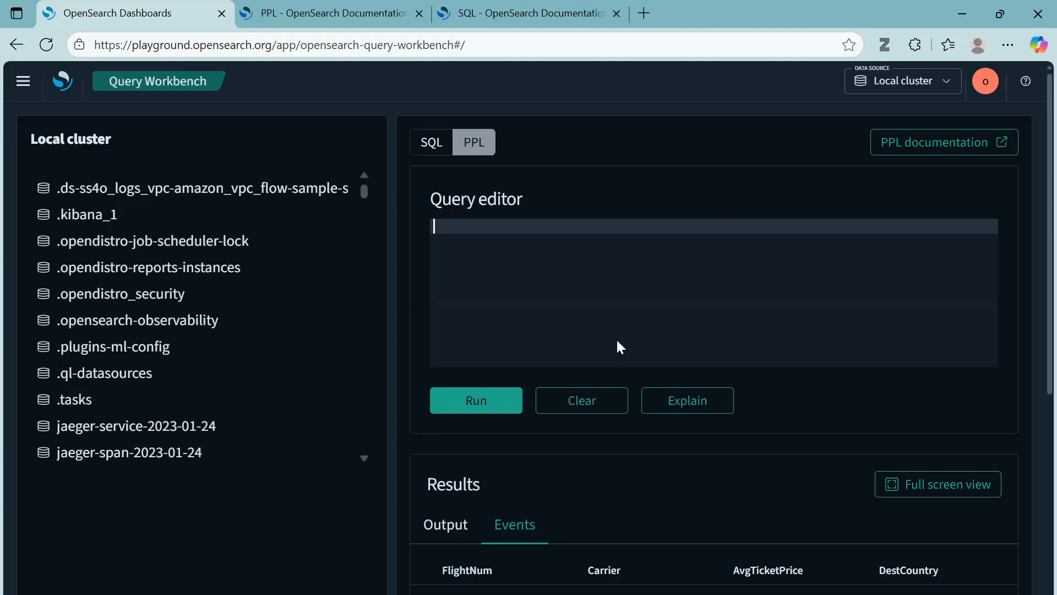
{"action": "type", "text": "source=opensearch_dashboards_sample_data_flights | stats count() as total_flights, avg(AvgTicketPrice) as avg_price by DestCountry | sort - total_flights | head 10"}
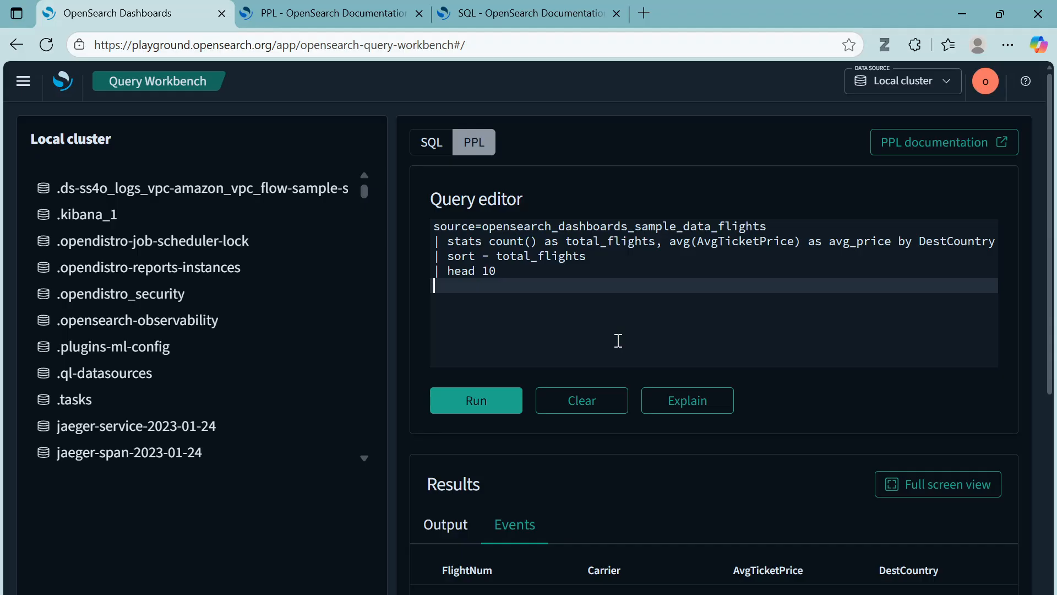
{"action": "left_click", "coordinate": [475, 403]}
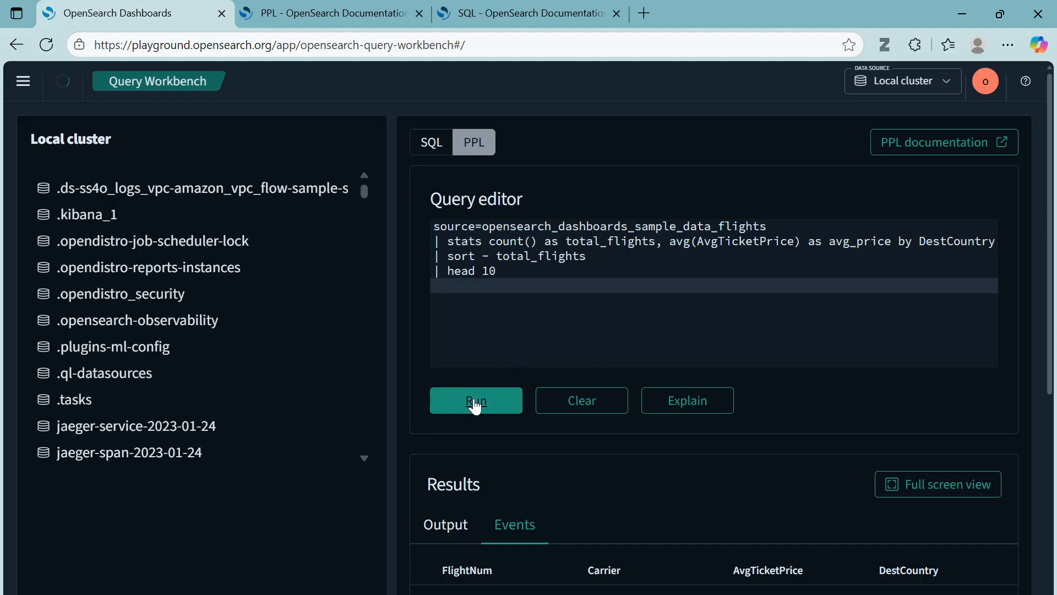
Review the sort clause of the aggregation query and the total_flights and avg_price events for each destination country.
{"action": "left_click", "coordinate": [533, 258]}
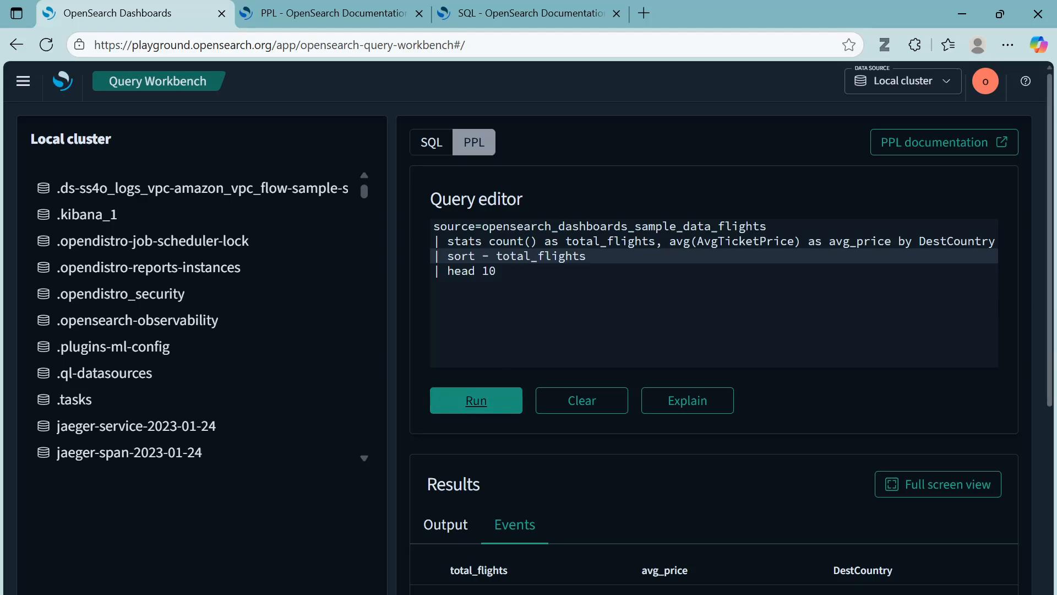
{"action": "scroll", "coordinate": [1046, 325], "scroll_direction": "down", "scroll_amount": 1}
{"action": "scroll", "coordinate": [714, 347], "scroll_direction": "down", "scroll_amount": 2}
{"action": "scroll", "coordinate": [713, 347], "scroll_direction": "up", "scroll_amount": 2}
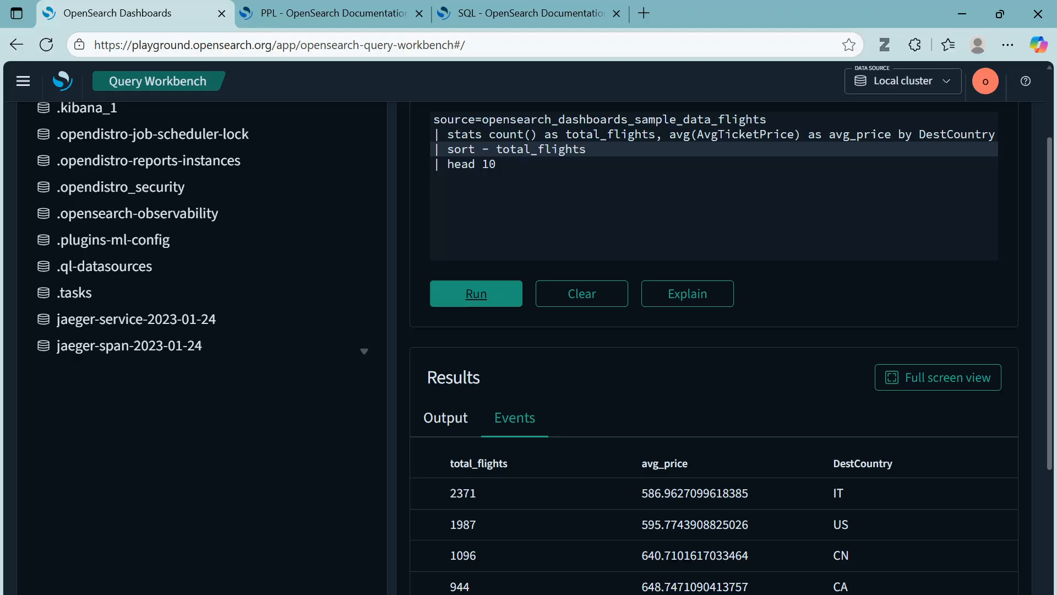
{"action": "scroll", "coordinate": [713, 347], "scroll_direction": "down", "scroll_amount": 1}
{"action": "scroll", "coordinate": [1041, 366], "scroll_direction": "up", "scroll_amount": 2}
{"action": "scroll", "coordinate": [1040, 365], "scroll_direction": "down", "scroll_amount": 2}
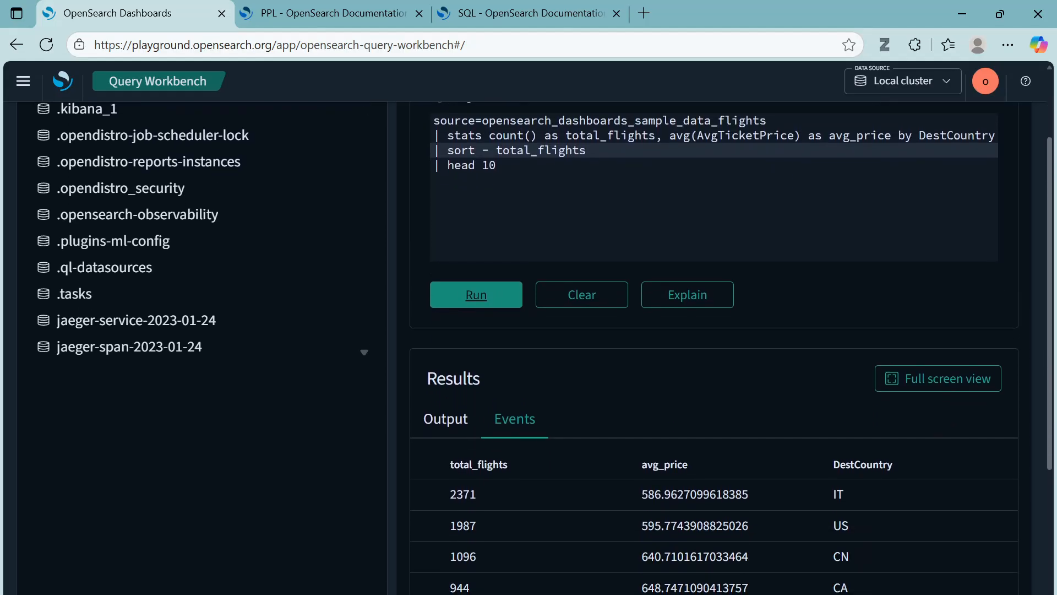
{"action": "scroll", "coordinate": [1047, 360], "scroll_direction": "down", "scroll_amount": 1}
{"action": "scroll", "coordinate": [1046, 361], "scroll_direction": "up", "scroll_amount": 4}
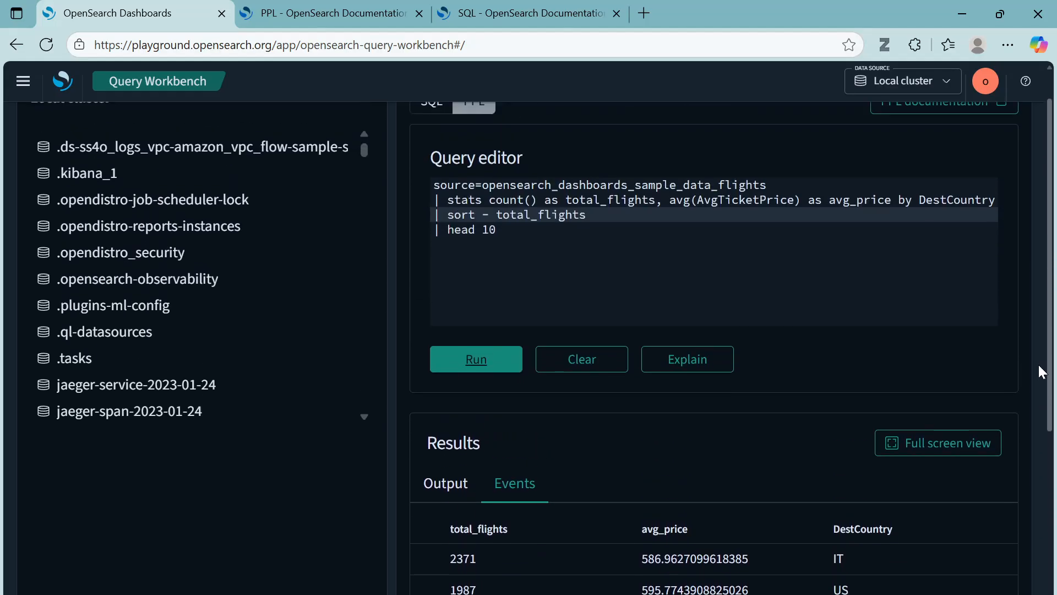
{"action": "left_click_drag", "start_coordinate": [1047, 354], "coordinate": [1046, 525]}
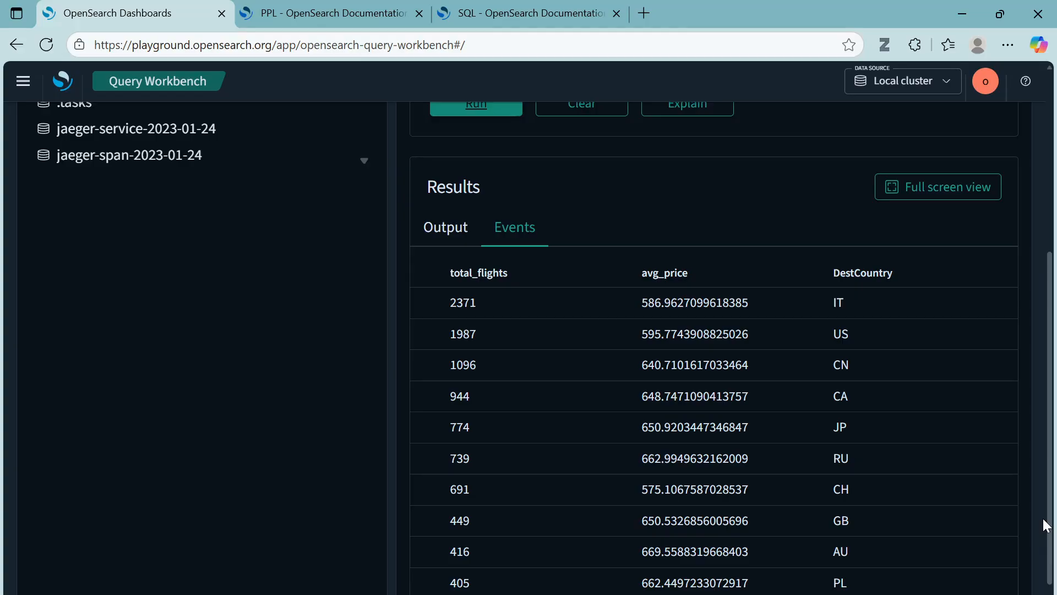
{"action": "scroll", "coordinate": [1046, 526], "scroll_direction": "up", "scroll_amount": 3}
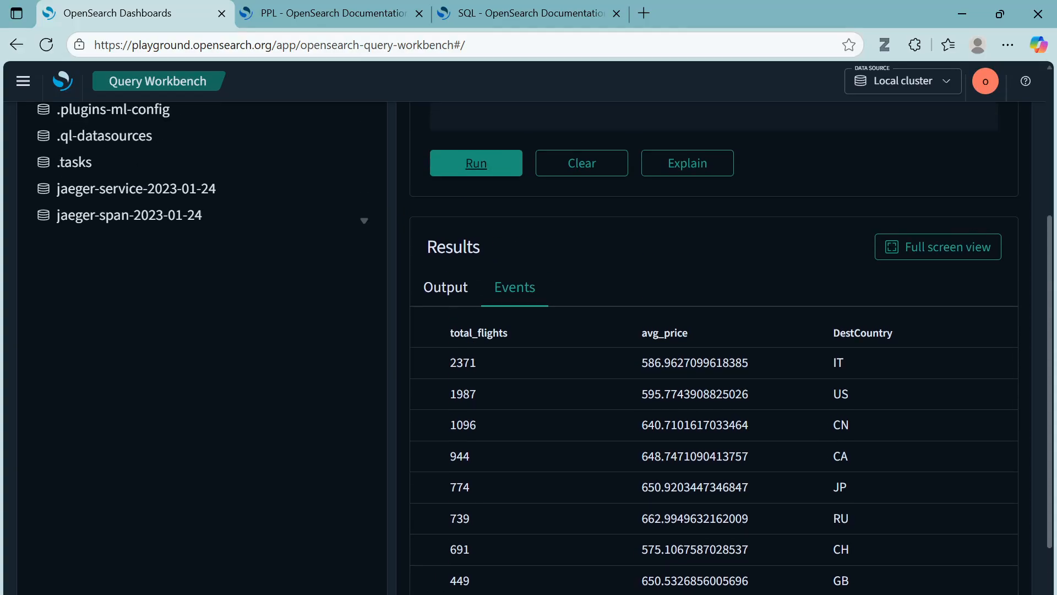